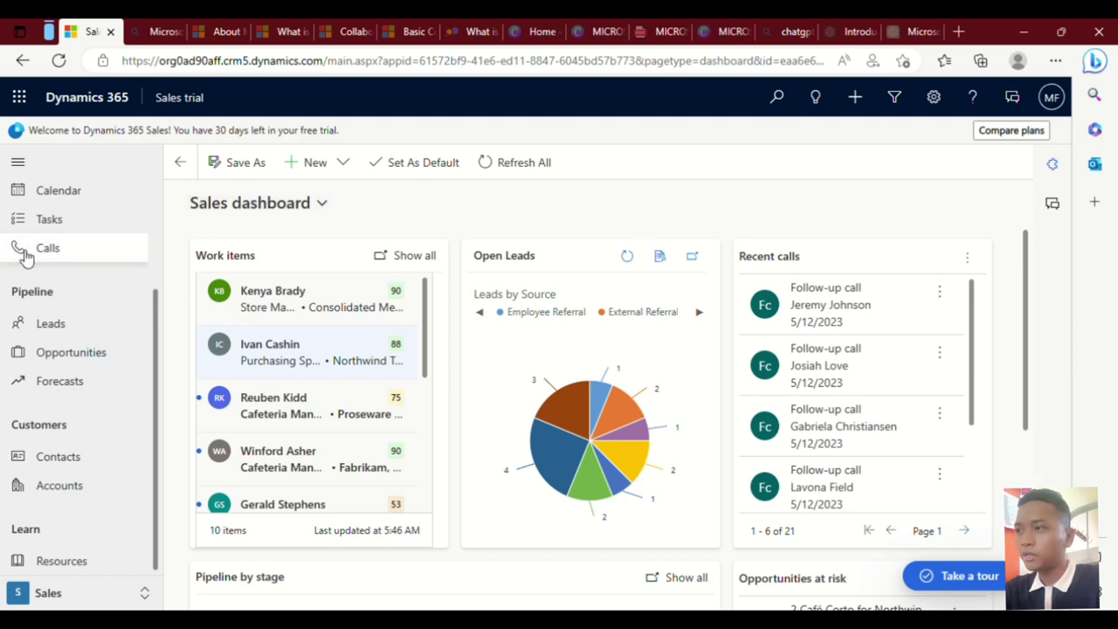
pyautogui.click(101, 201)
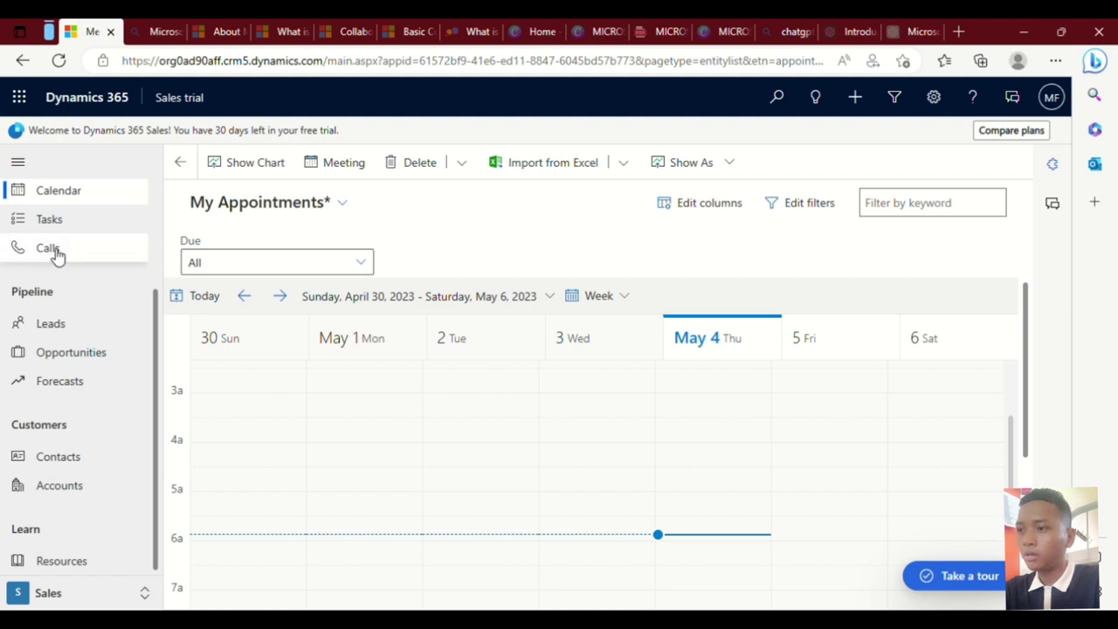
pyautogui.scroll(2, 84, 250)
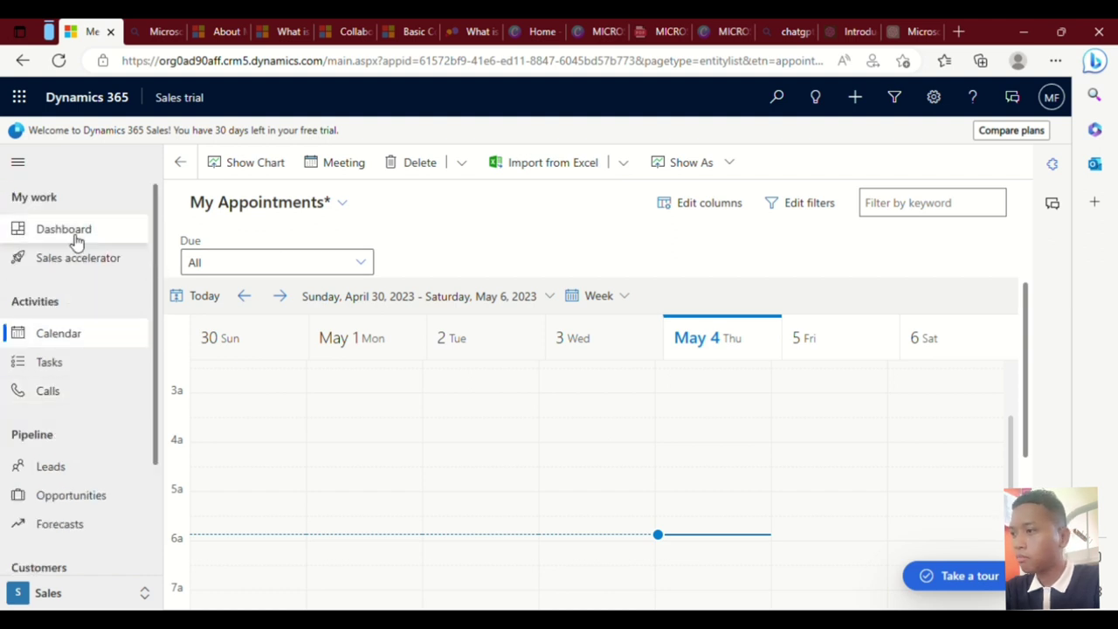
pyautogui.click(77, 236)
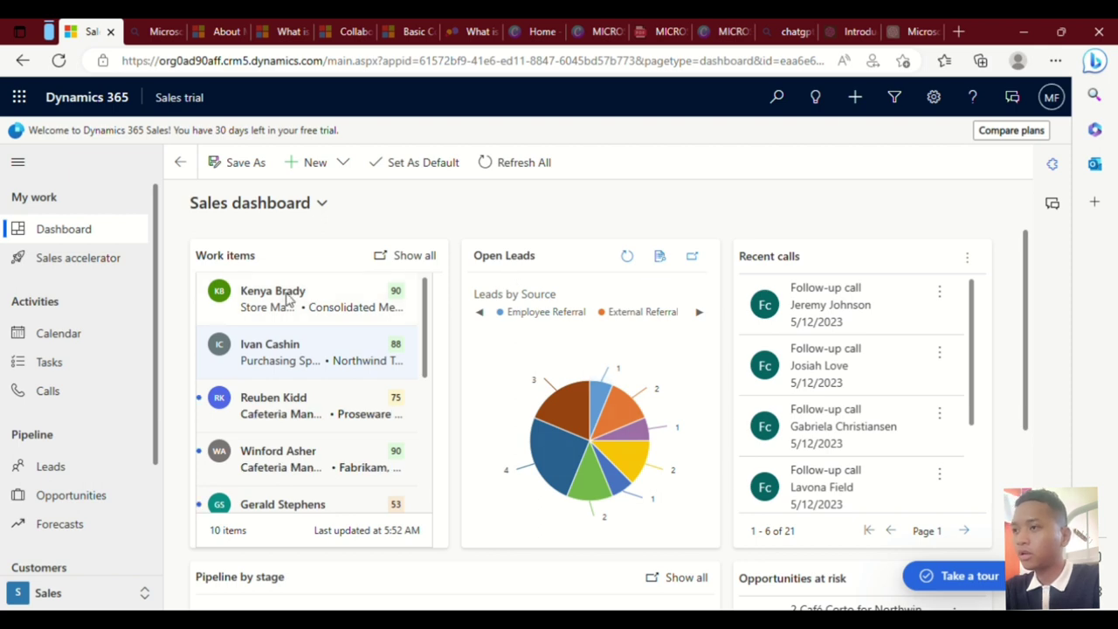
pyautogui.scroll(-1, 303, 386)
pyautogui.scroll(-5, 303, 387)
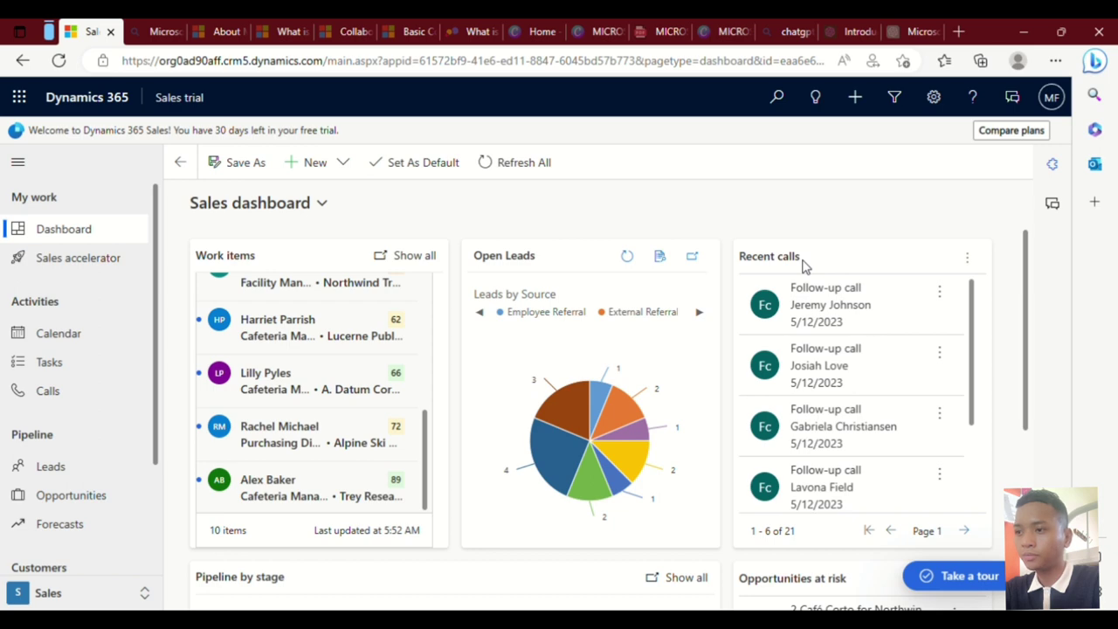
pyautogui.scroll(-2, 815, 367)
pyautogui.scroll(2, 817, 367)
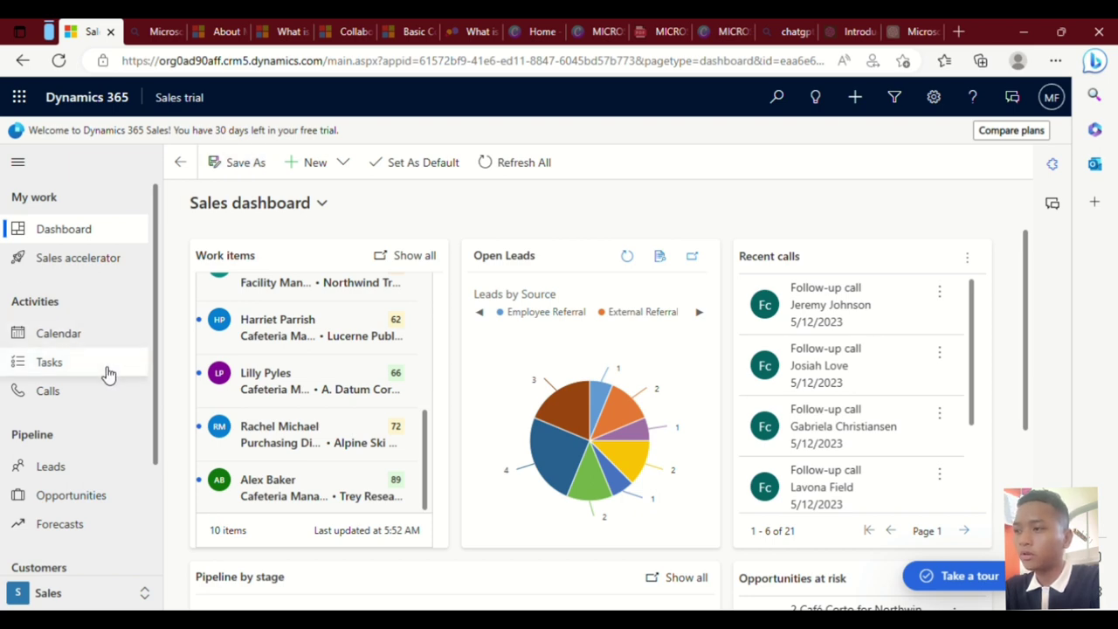
# Open the Leads list and start a new lead in Quick Create: Lead.
pyautogui.click(91, 468)
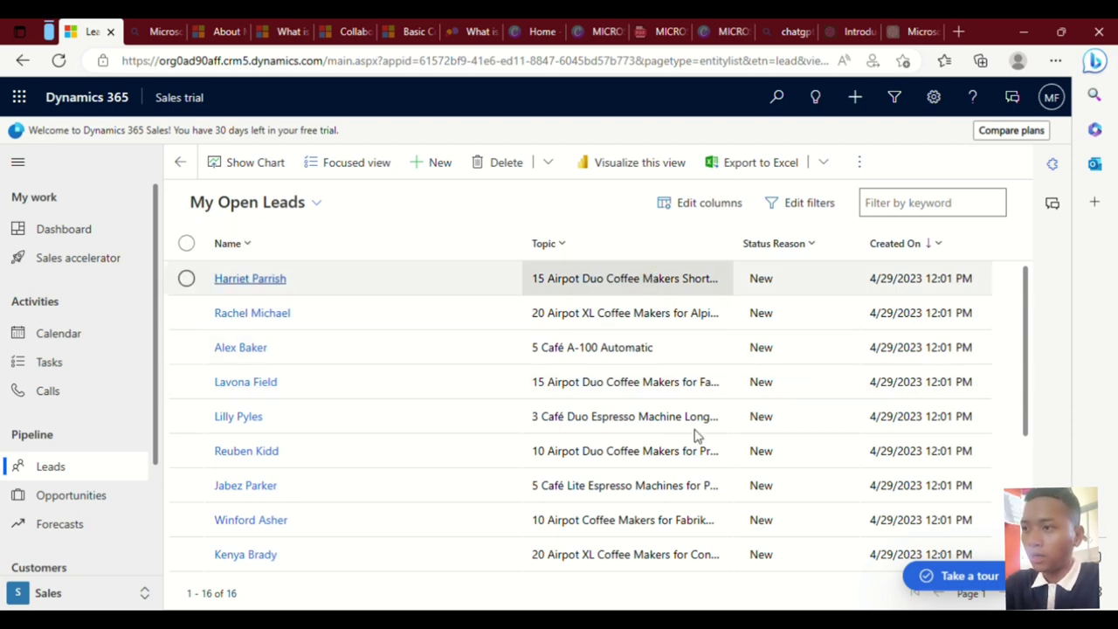
pyautogui.click(436, 169)
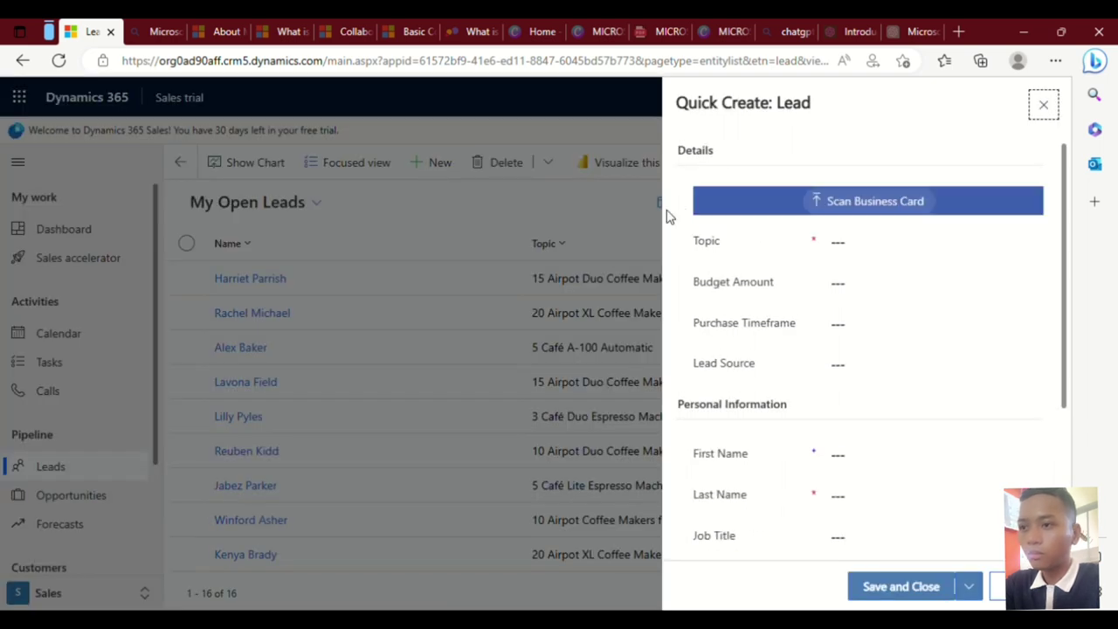
# Enter topic 89 Airport and budget amount 29000 for the new lead.
pyautogui.click(891, 254)
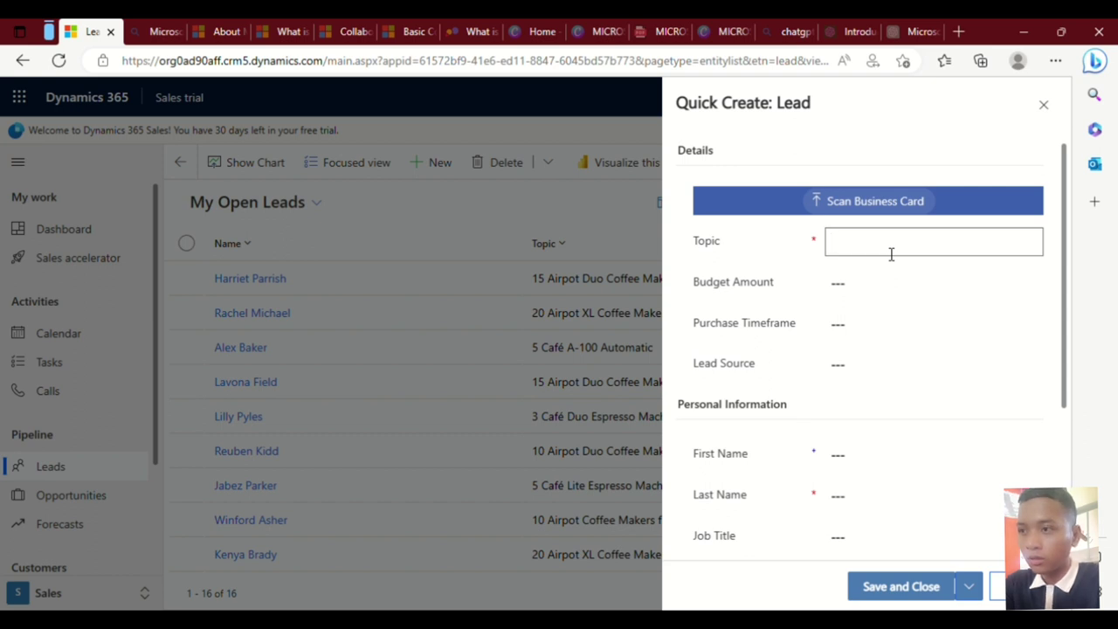
pyautogui.write('89')
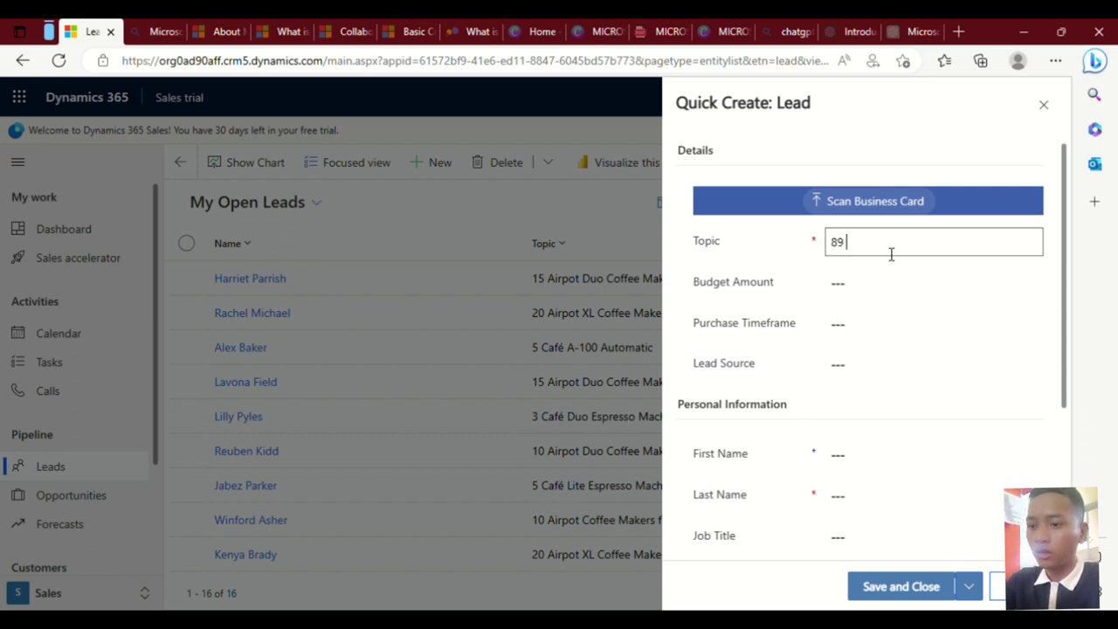
pyautogui.write(' Airport')
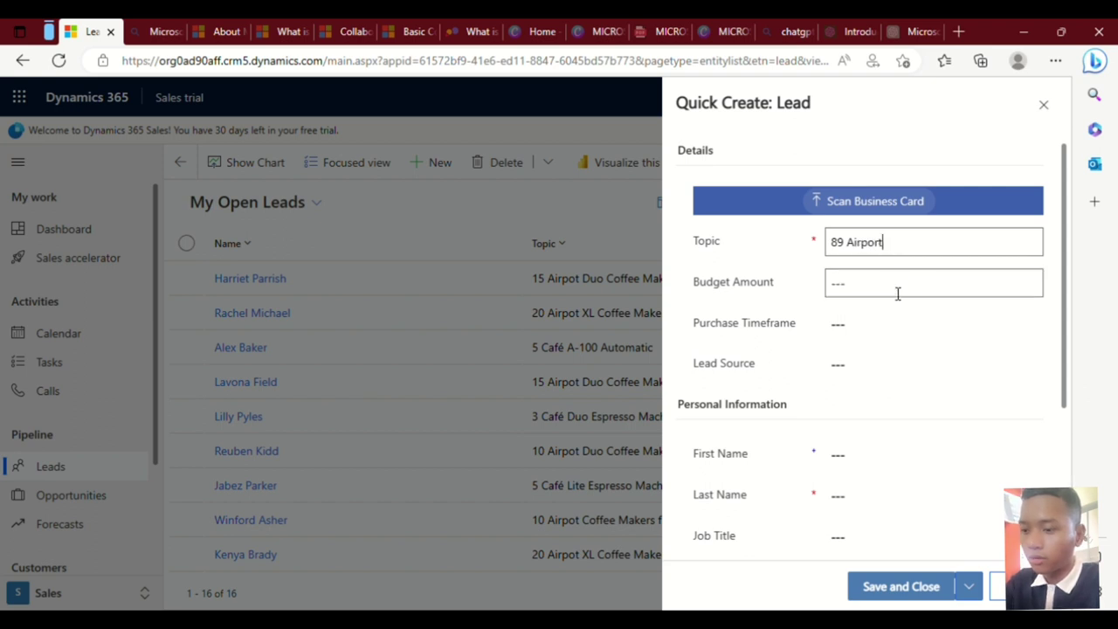
pyautogui.click(897, 288)
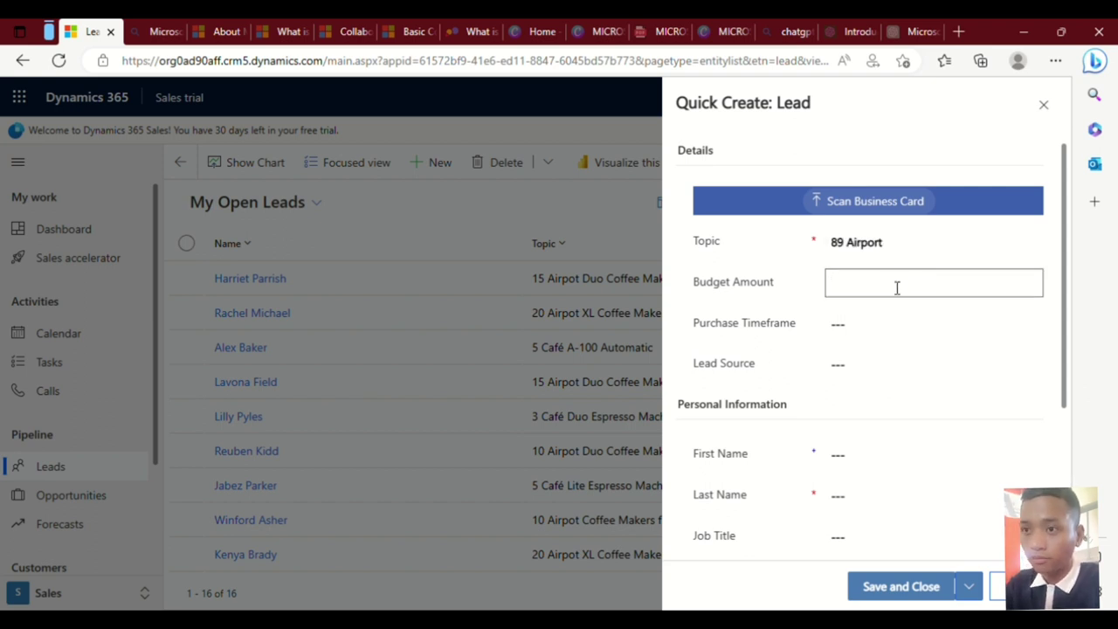
pyautogui.write('29')
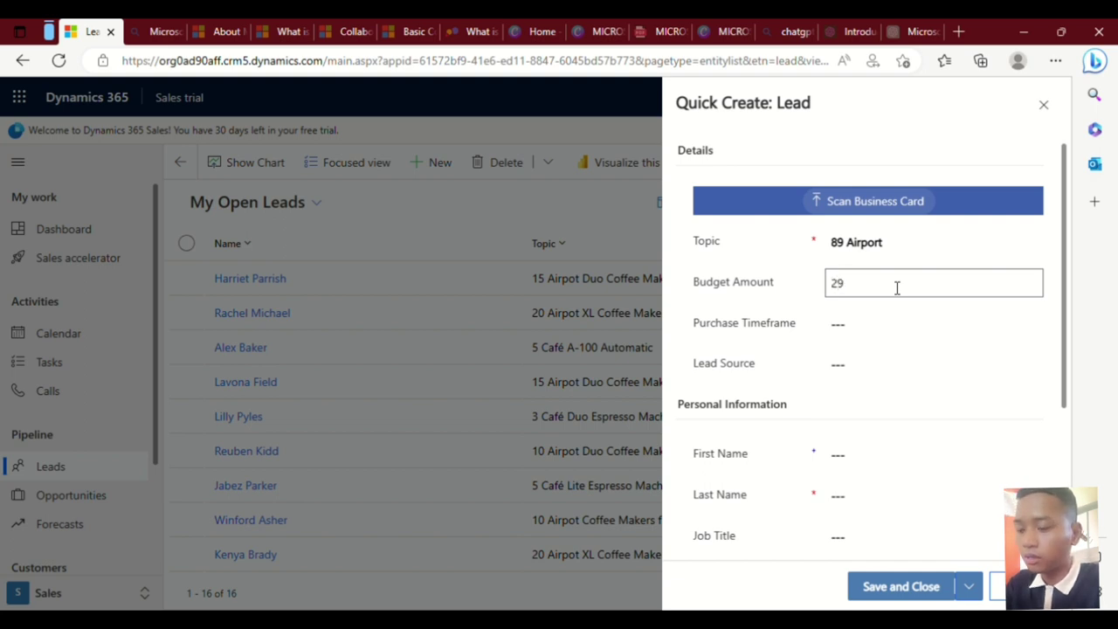
pyautogui.write('000')
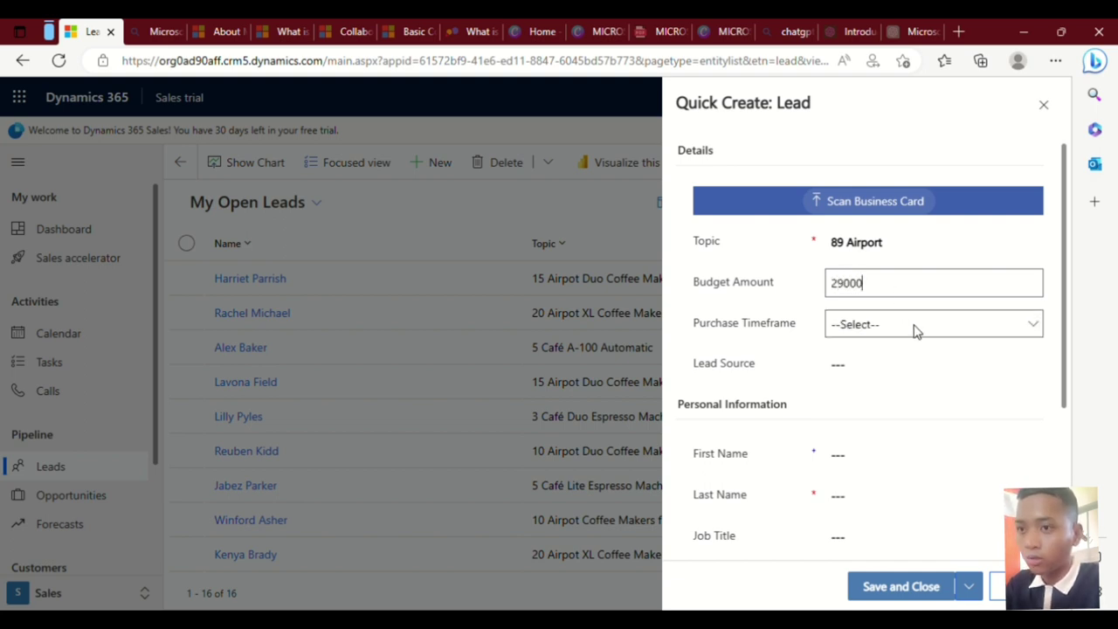
pyautogui.press('Tab')
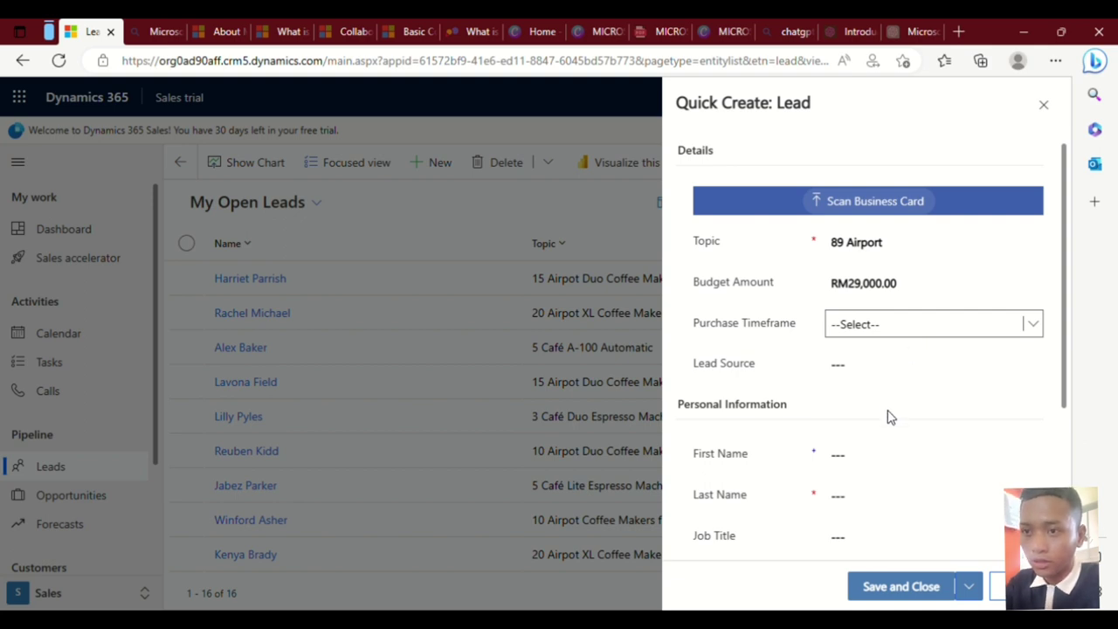
# Set purchase timeframe to This Year and lead source to Partner.
pyautogui.press('t')
pyautogui.press('t')
pyautogui.press('Tab')
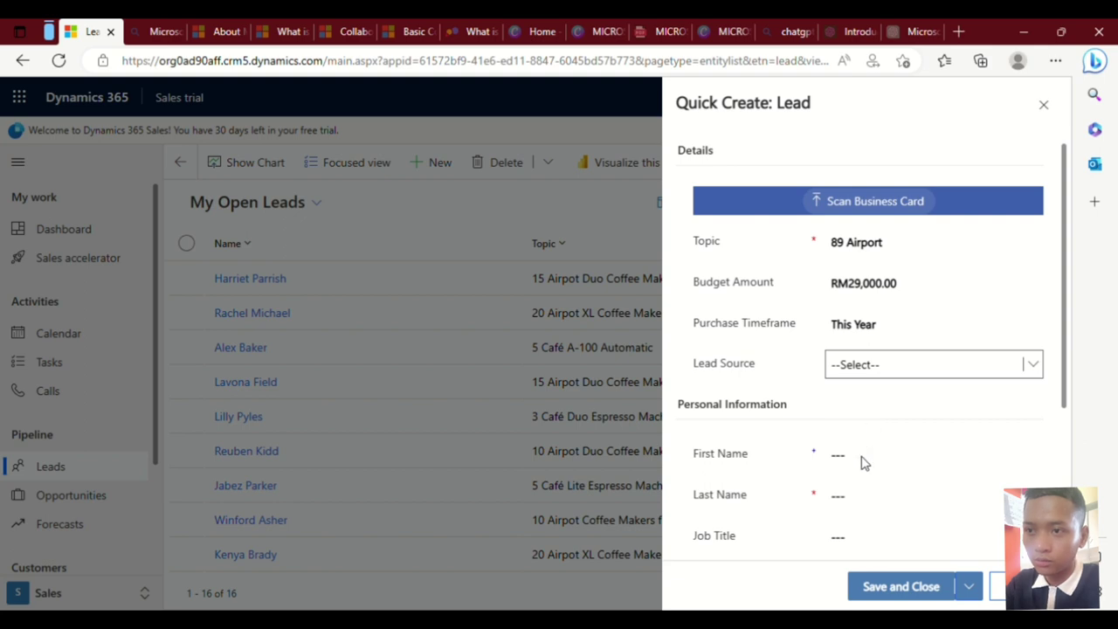
pyautogui.press('p')
pyautogui.scroll(-2, 871, 447)
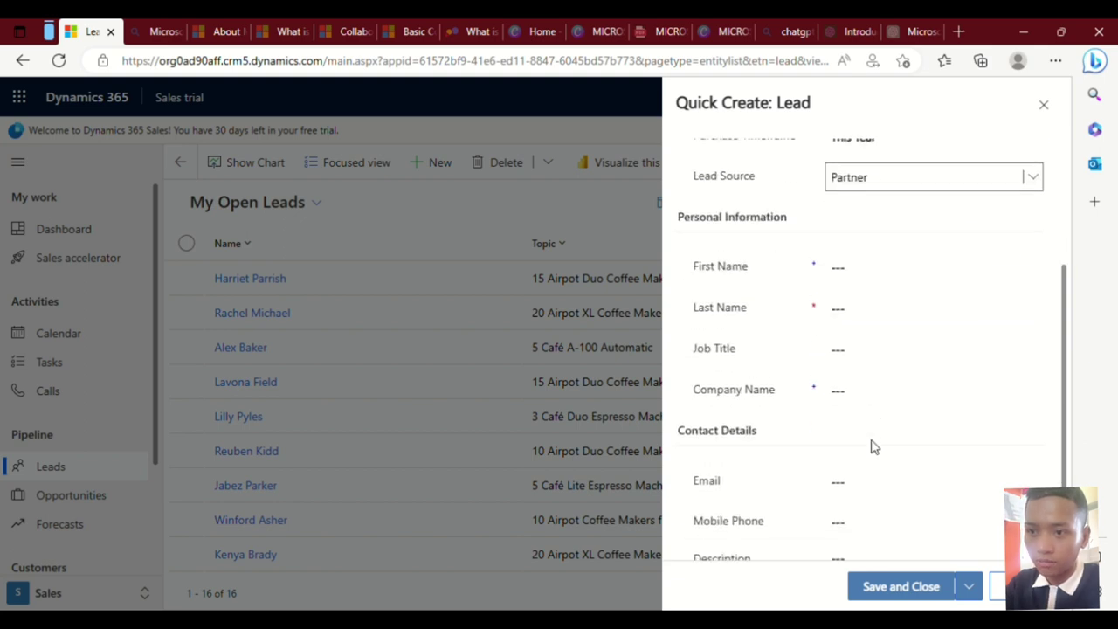
pyautogui.scroll(-1, 871, 447)
# Enter the lead's first name and last name.
pyautogui.click(887, 234)
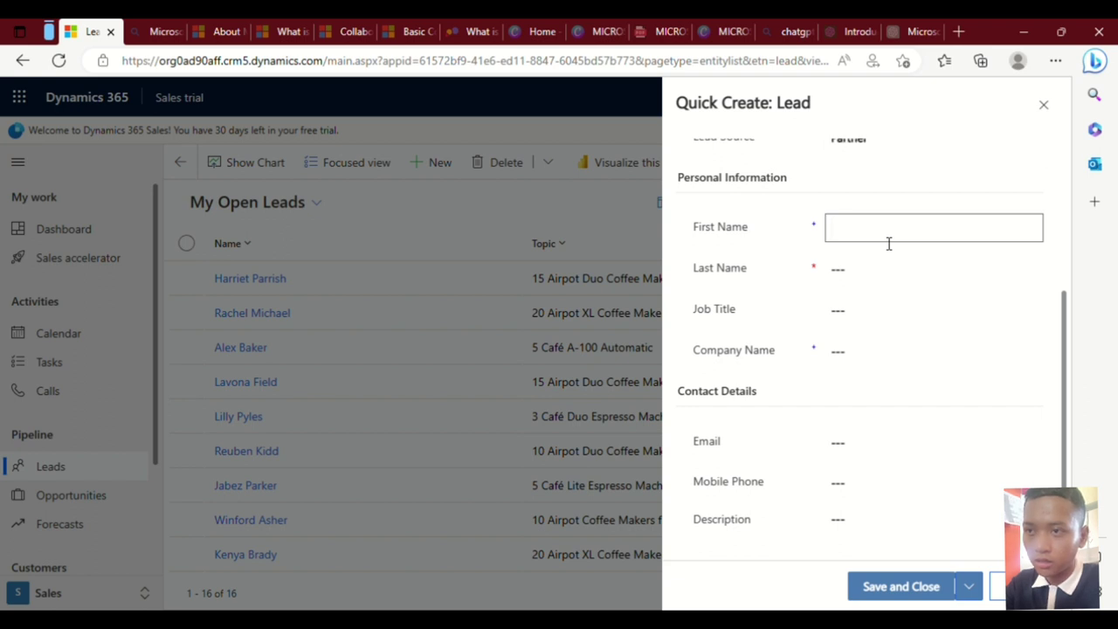
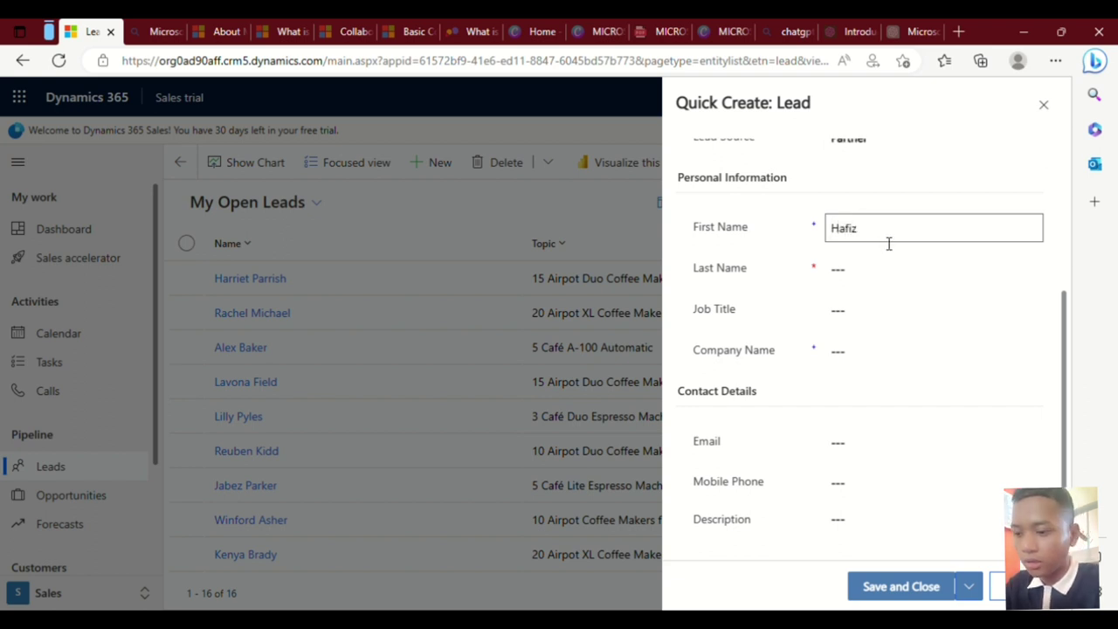
pyautogui.click(904, 281)
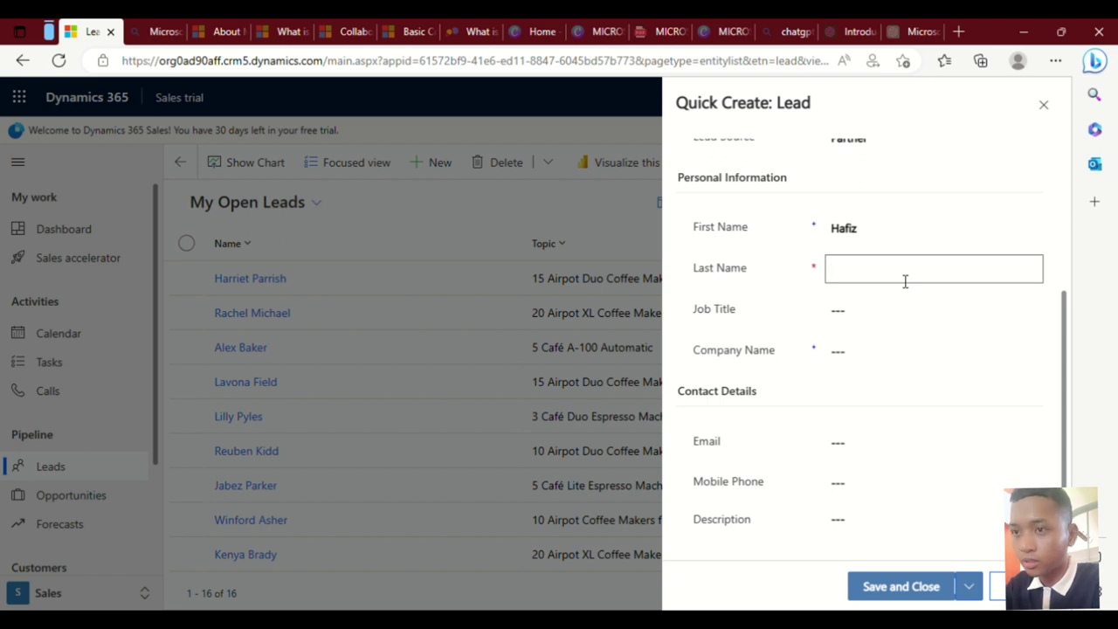
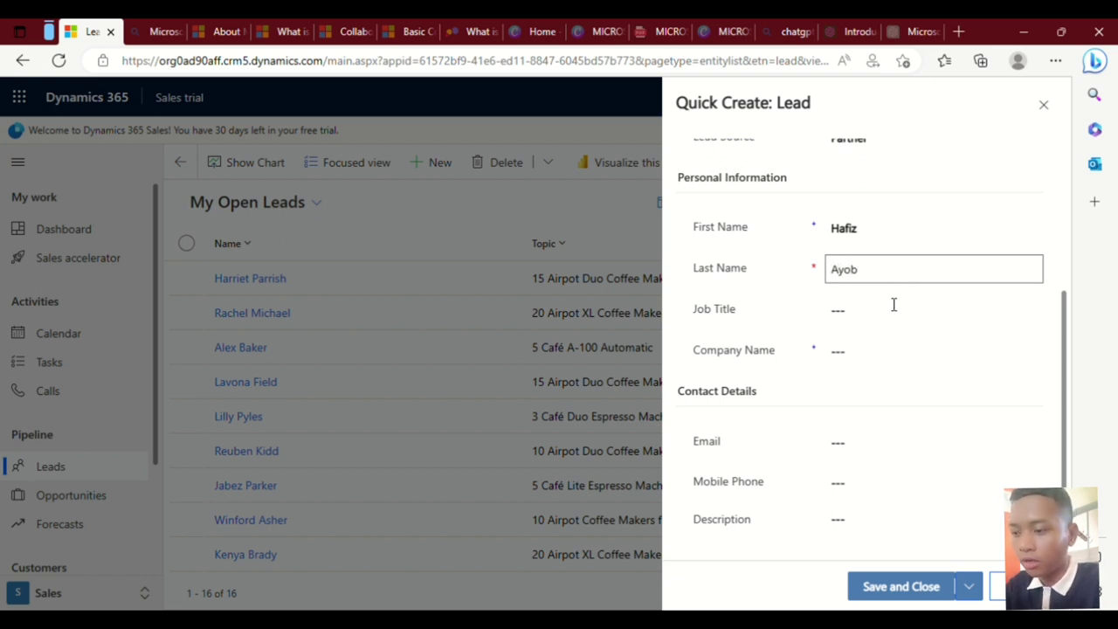
# Set the job title to Pilot, fixing a typo, and company name to 89 Airport.
pyautogui.click(885, 311)
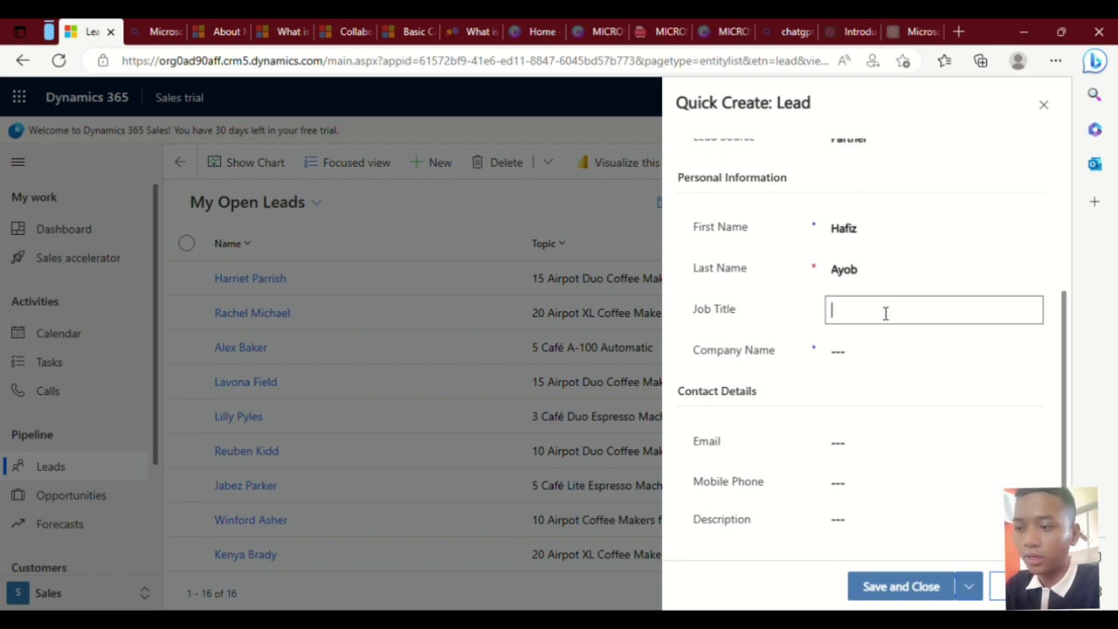
pyautogui.write('Perso')
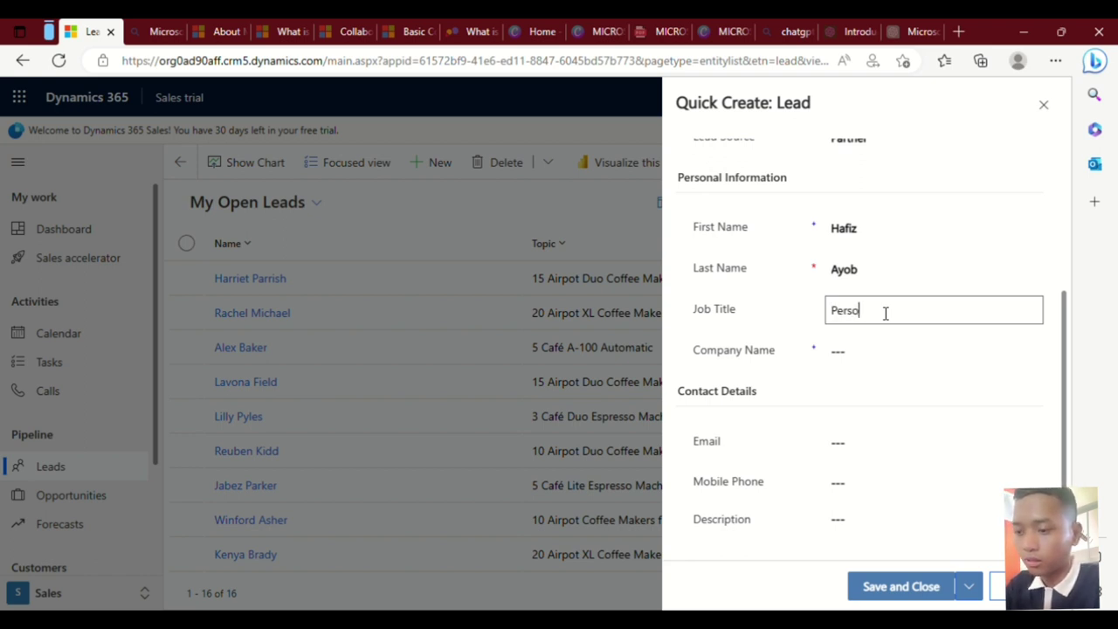
pyautogui.write('nal Tra')
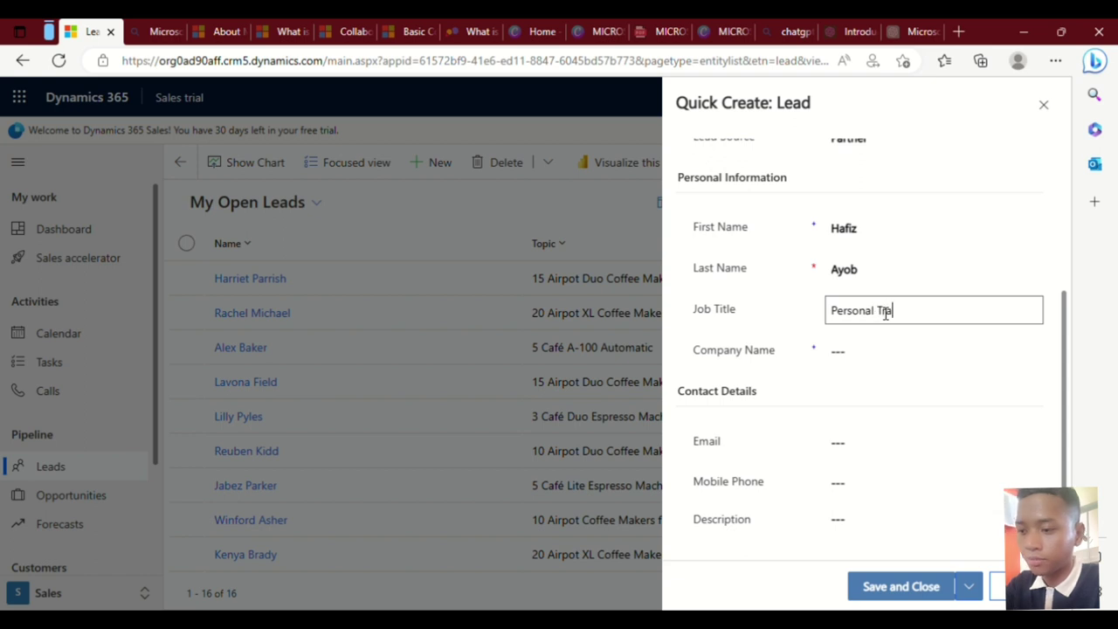
pyautogui.write('in')
pyautogui.press('BackSpace')
pyautogui.press('BackSpace')
pyautogui.press('BackSpace')
pyautogui.press('BackSpace')
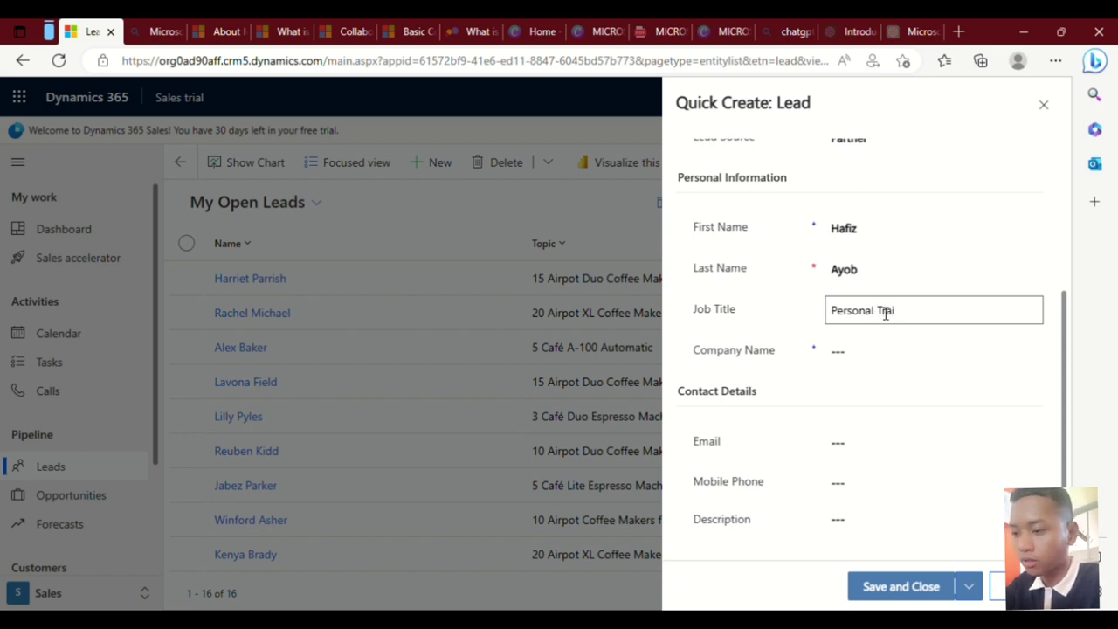
pyautogui.press('BackSpace')
pyautogui.press('BackSpace')
pyautogui.press('BackSpace')
pyautogui.press('BackSpace')
pyautogui.press('BackSpace')
pyautogui.press('BackSpace')
pyautogui.press('BackSpace')
pyautogui.press('BackSpace')
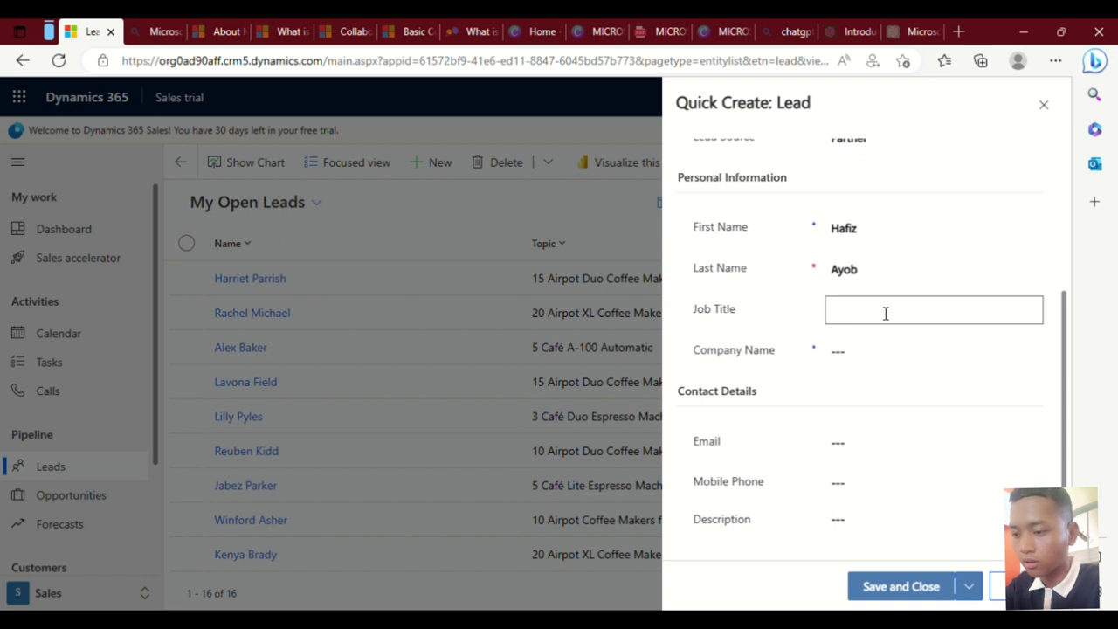
pyautogui.write('Pilot')
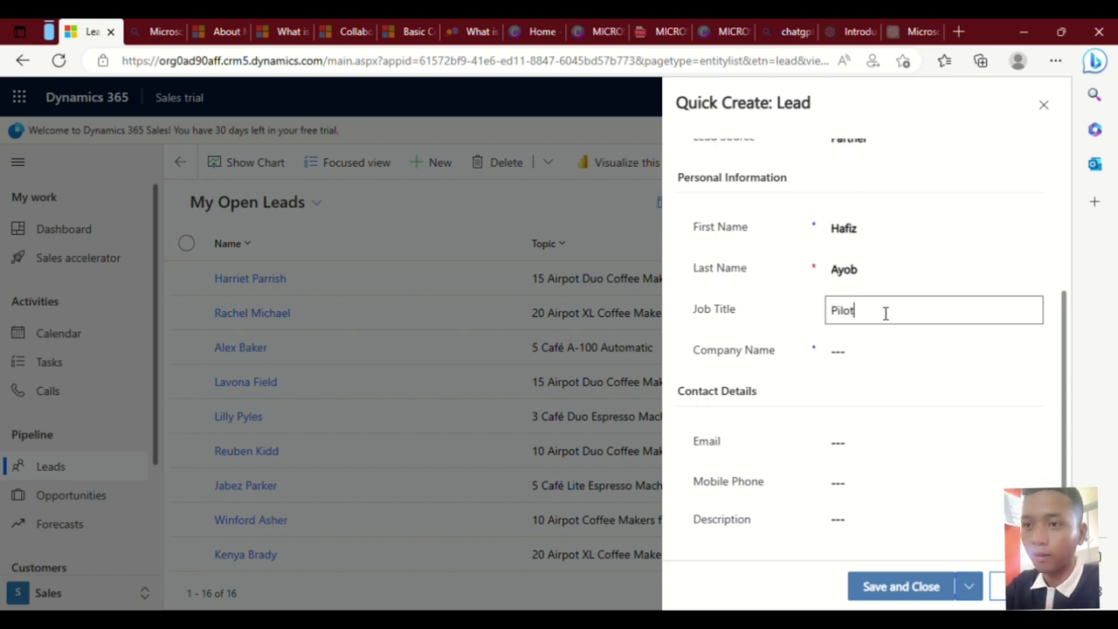
pyautogui.click(886, 354)
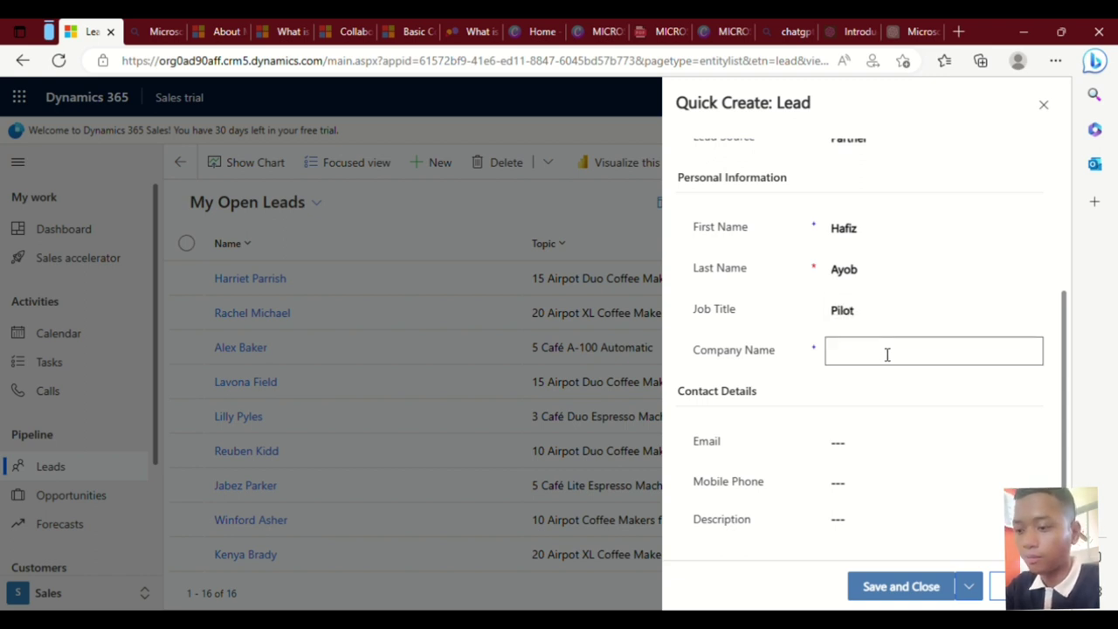
pyautogui.write('89')
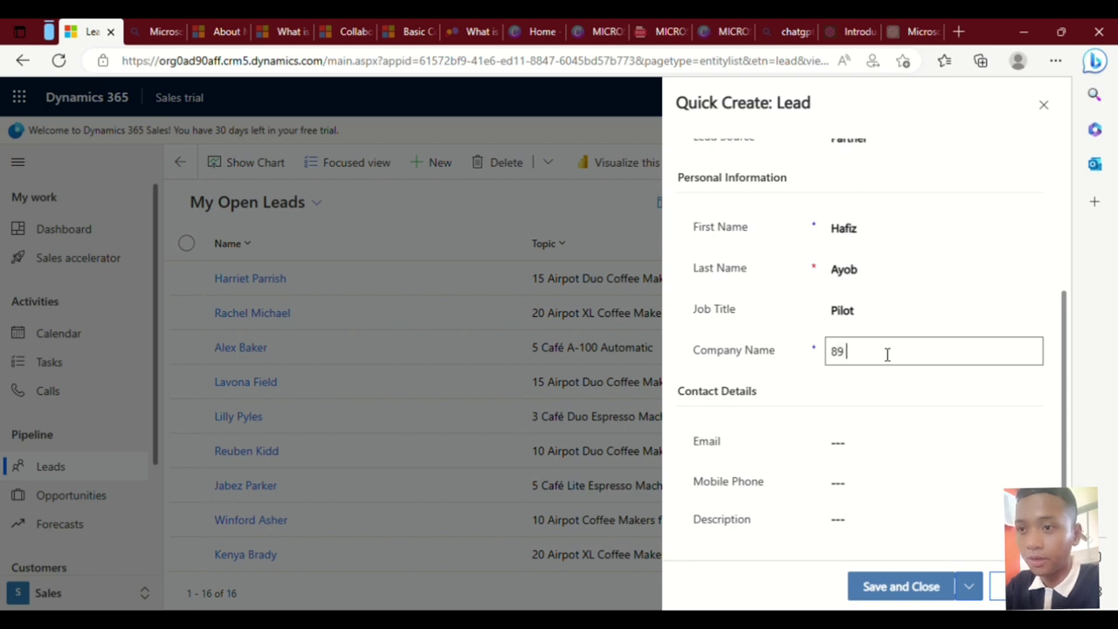
pyautogui.write(' Airport')
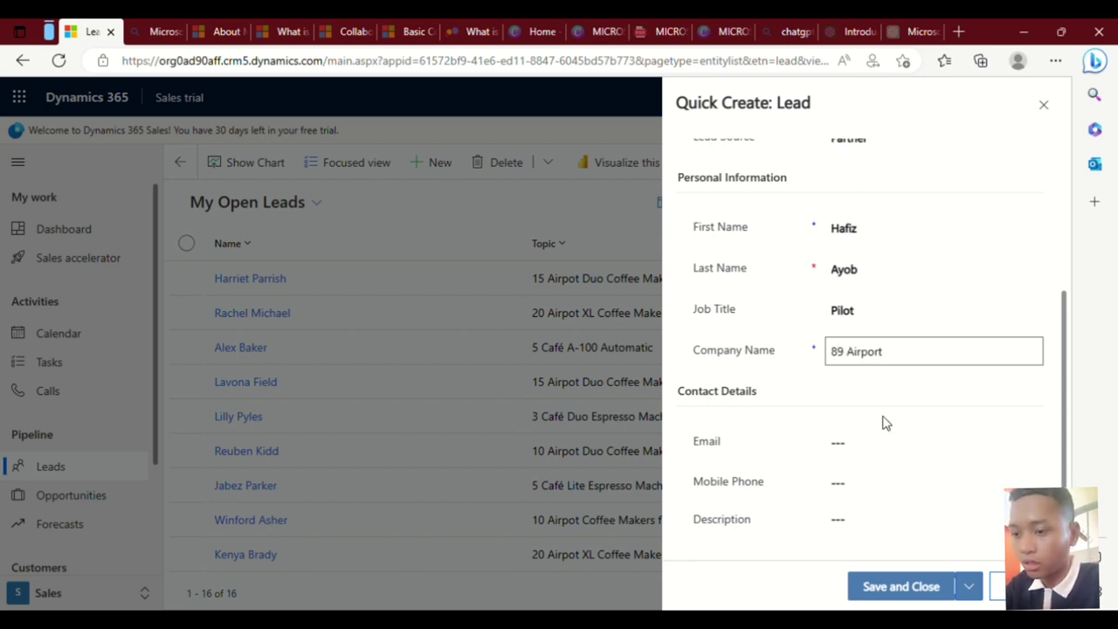
# Add the lead's email address and mobile phone number, then save and close the lead.
pyautogui.click(899, 449)
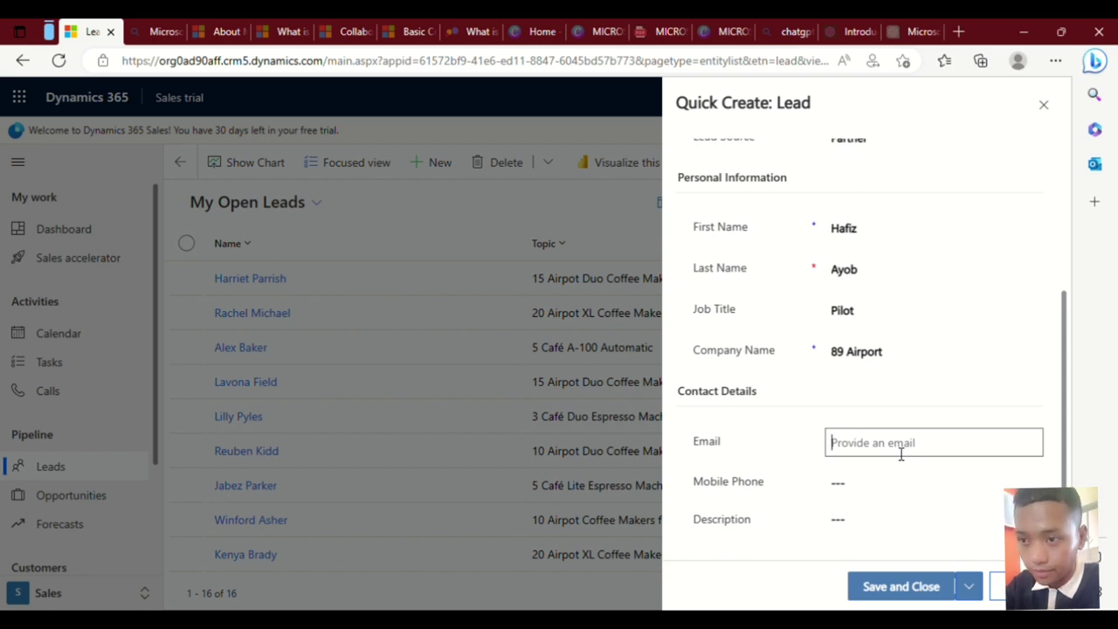
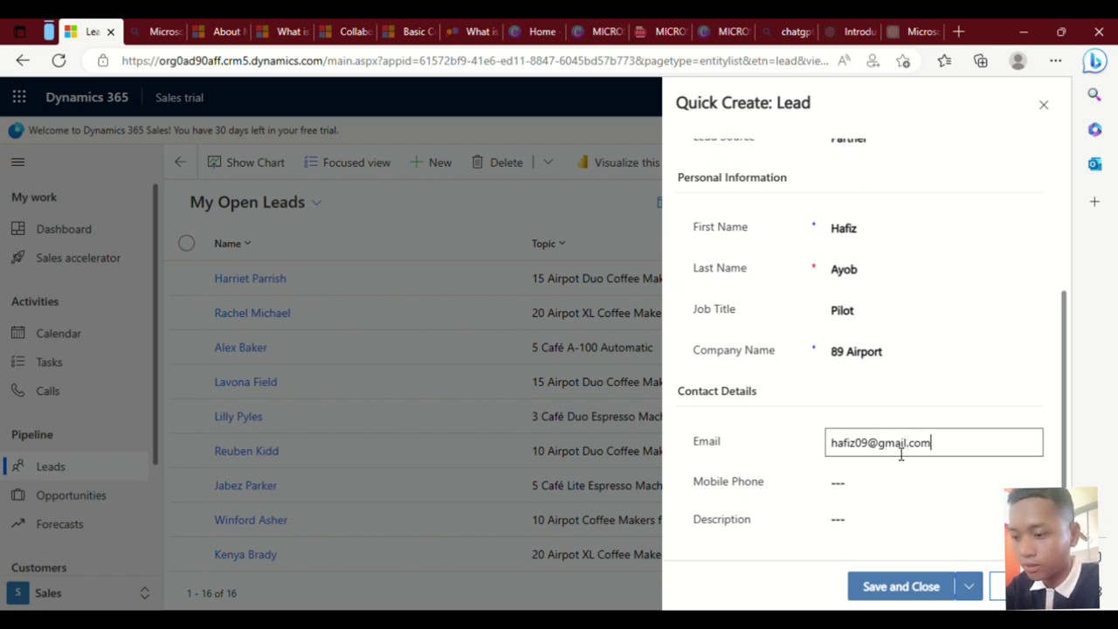
pyautogui.click(881, 489)
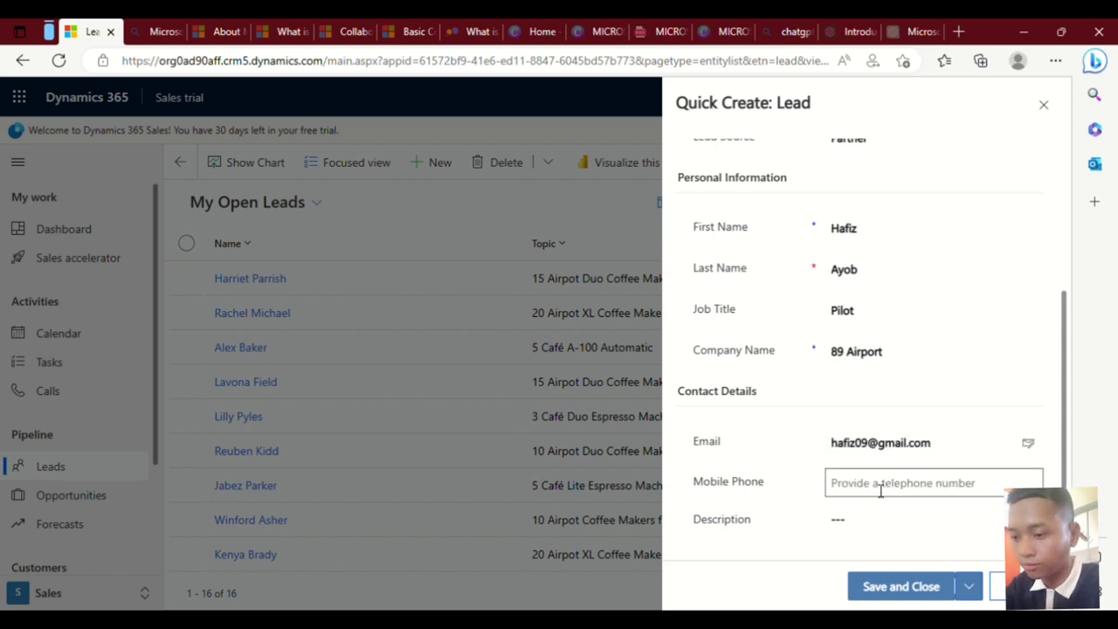
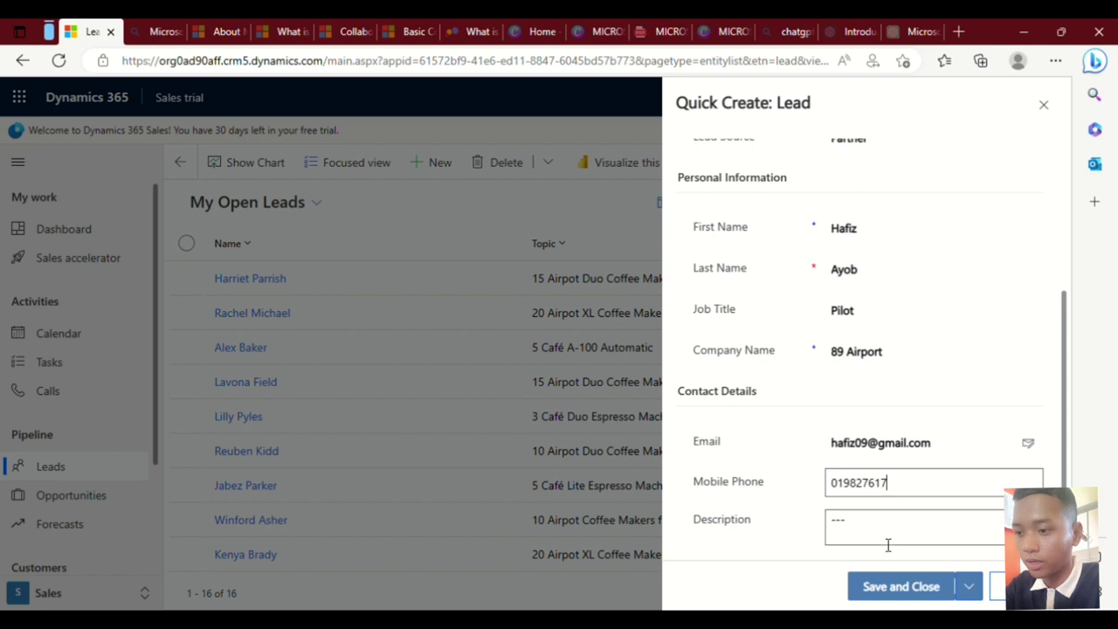
pyautogui.click(891, 588)
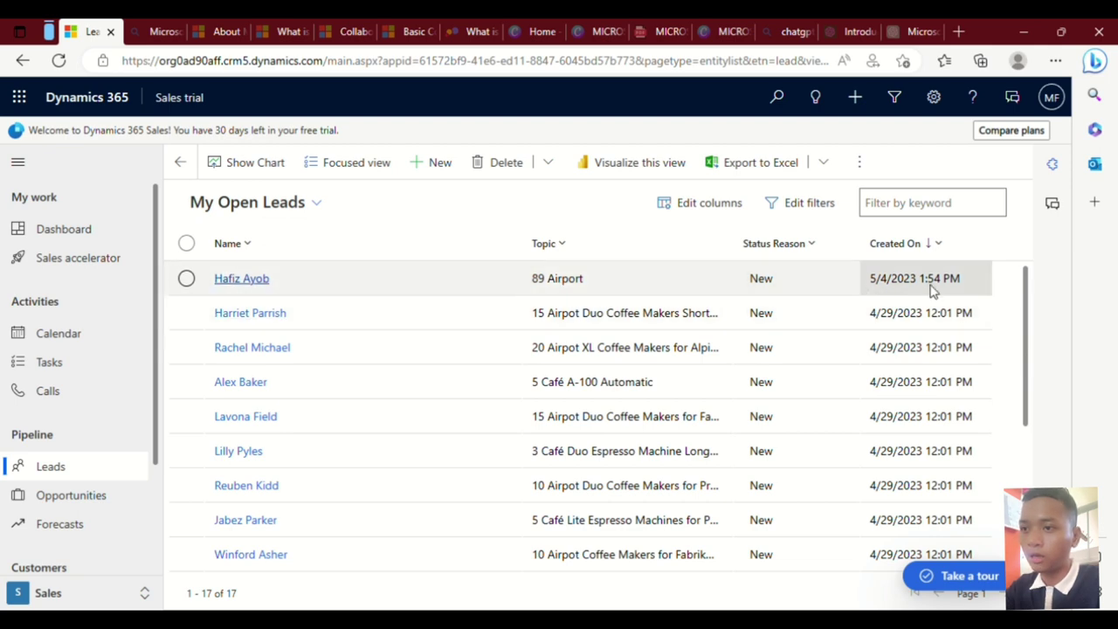
pyautogui.scroll(-3, 642, 323)
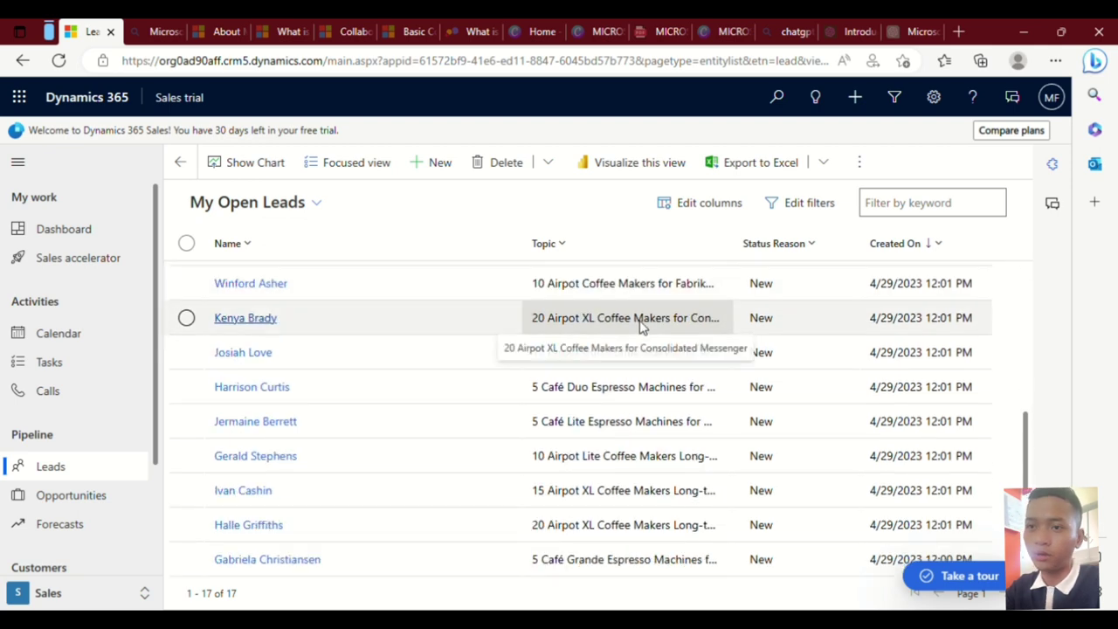
pyautogui.scroll(3, 641, 326)
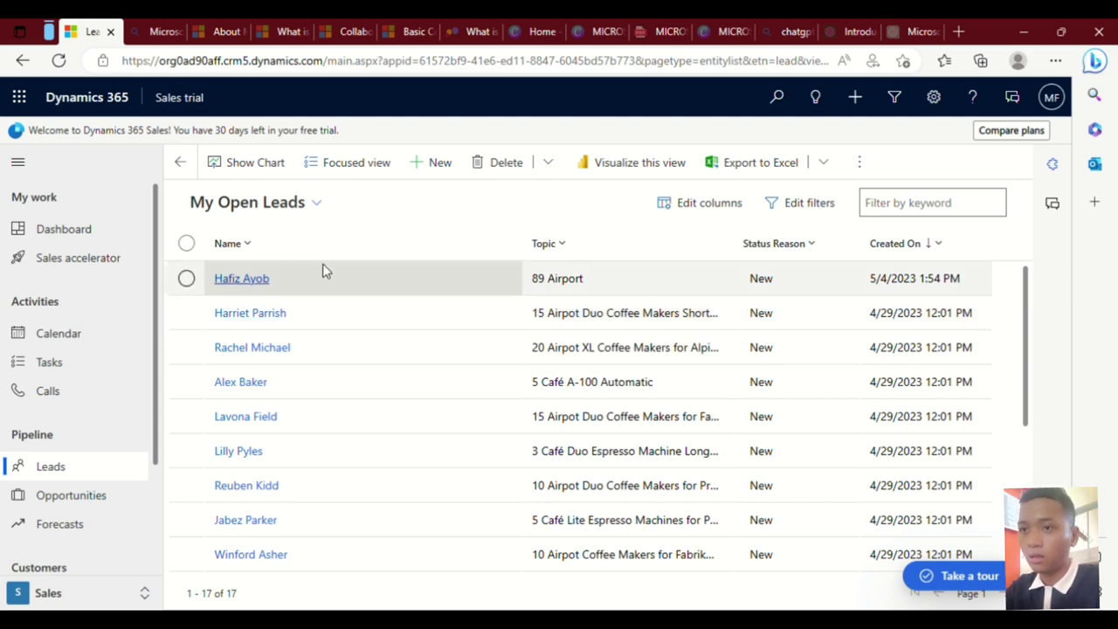
# Delete the 89 Airport lead from My Open Leads and confirm the deletion.
pyautogui.click(186, 278)
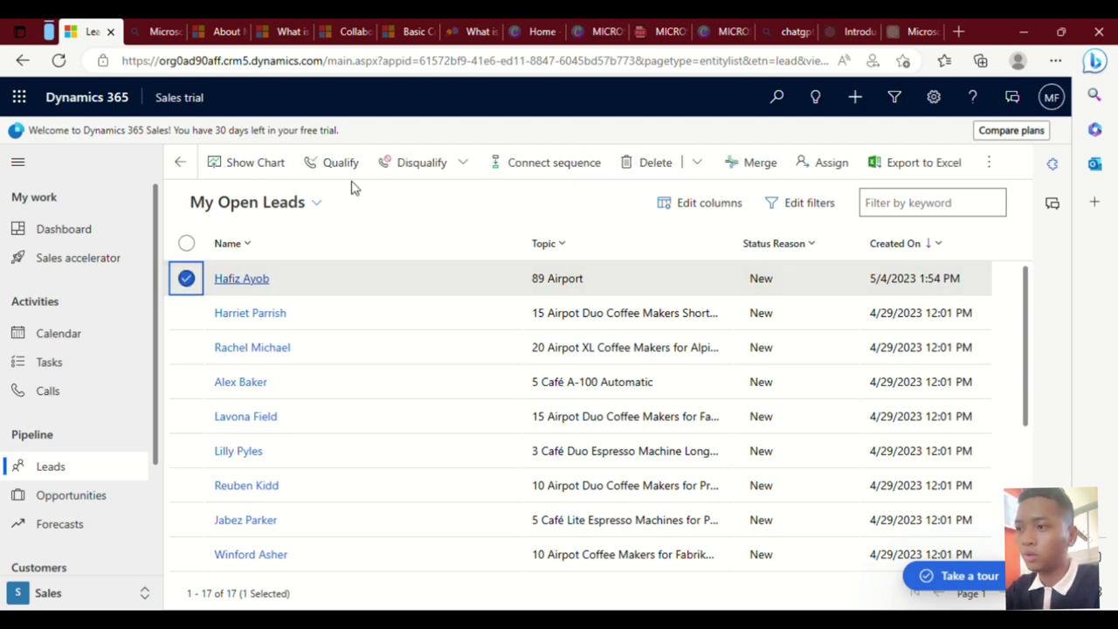
pyautogui.click(647, 166)
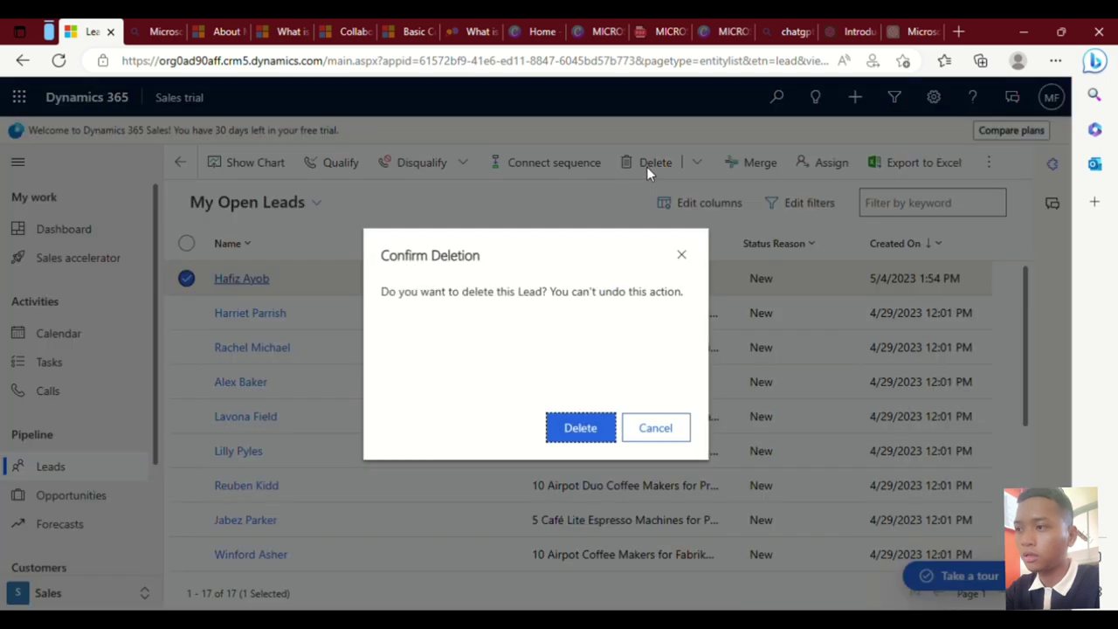
pyautogui.click(581, 428)
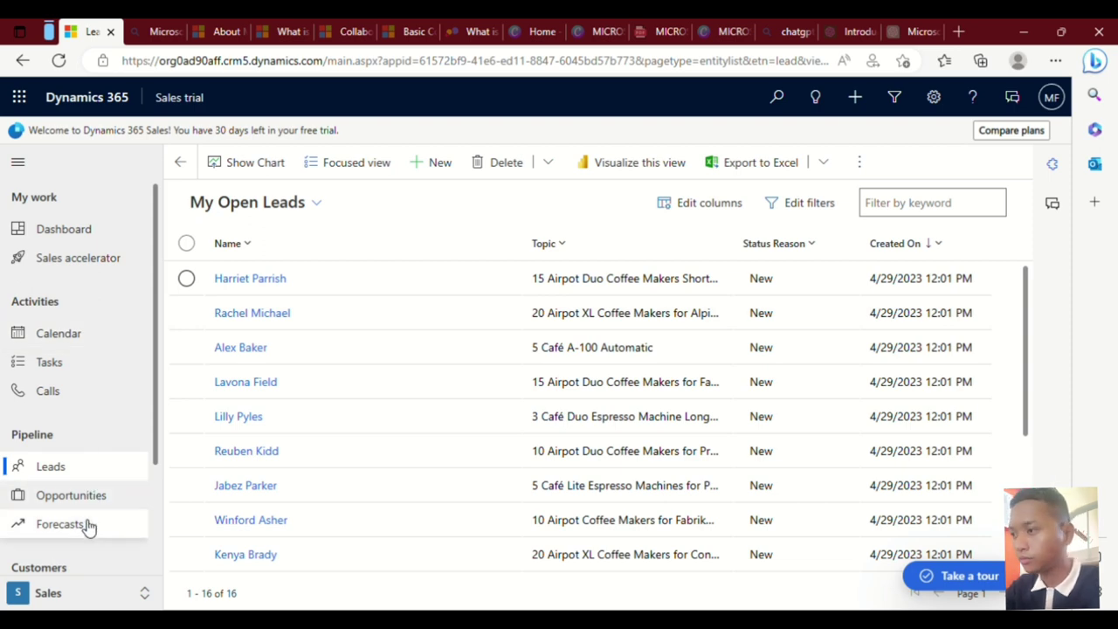
pyautogui.scroll(-2, 85, 522)
# Switch to Contacts under Customers and start a Quick Create: Contact form.
pyautogui.click(58, 456)
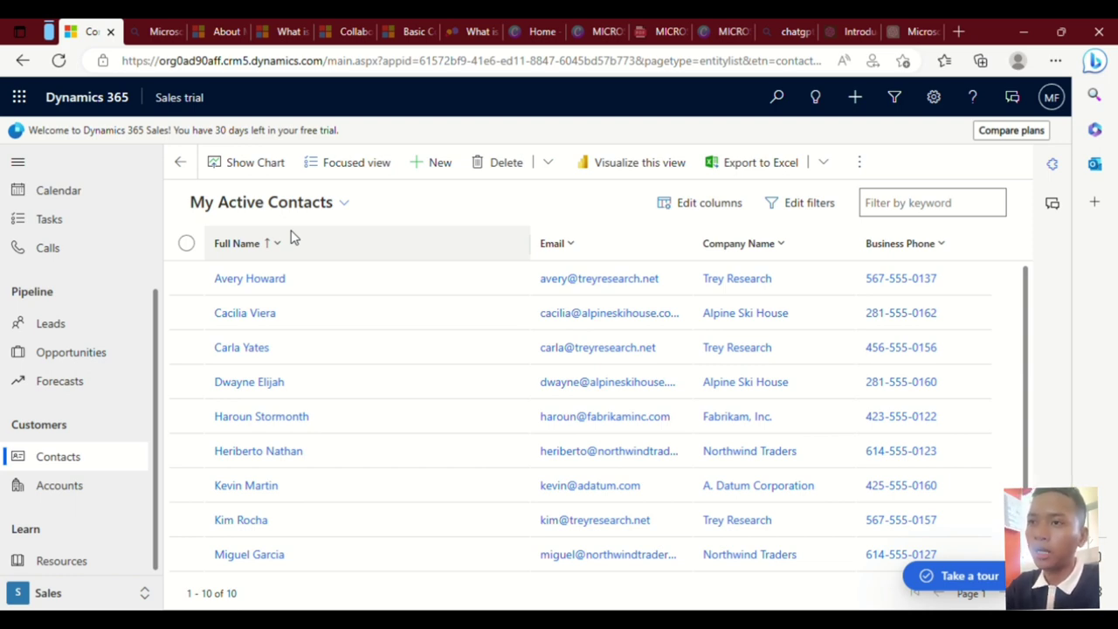
pyautogui.click(439, 164)
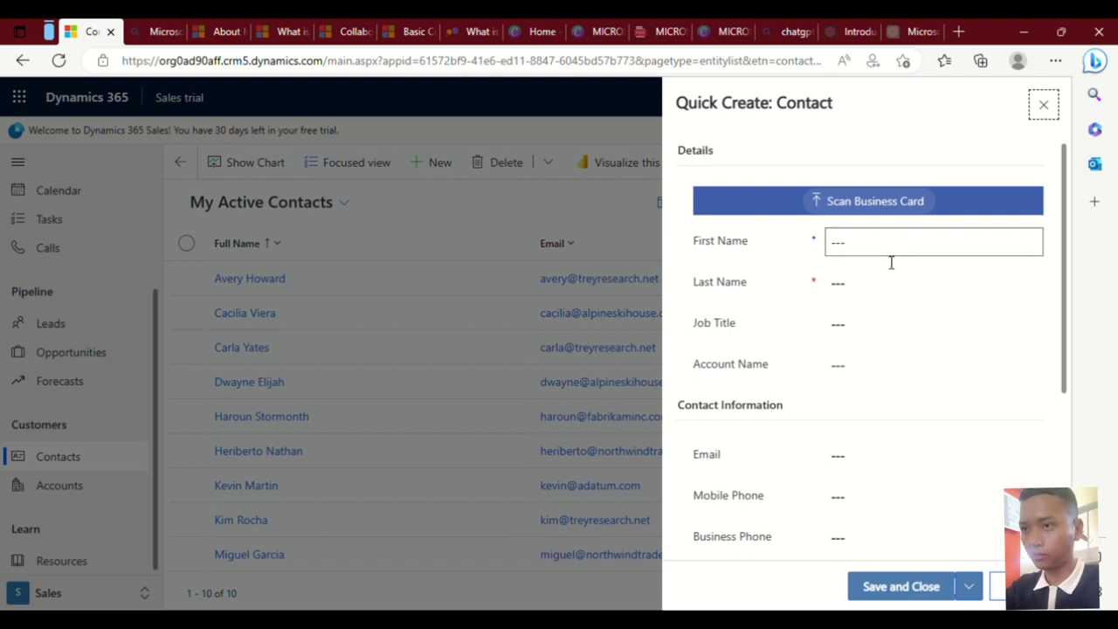
# Enter the contact's first and last name and the job title Personal trainer.
pyautogui.click(911, 253)
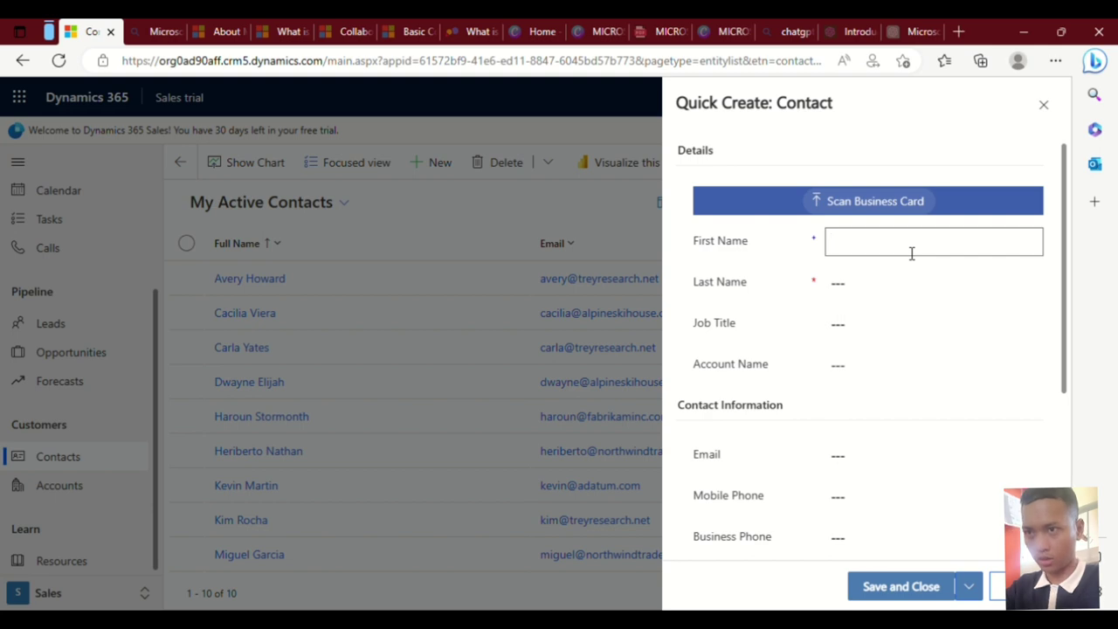
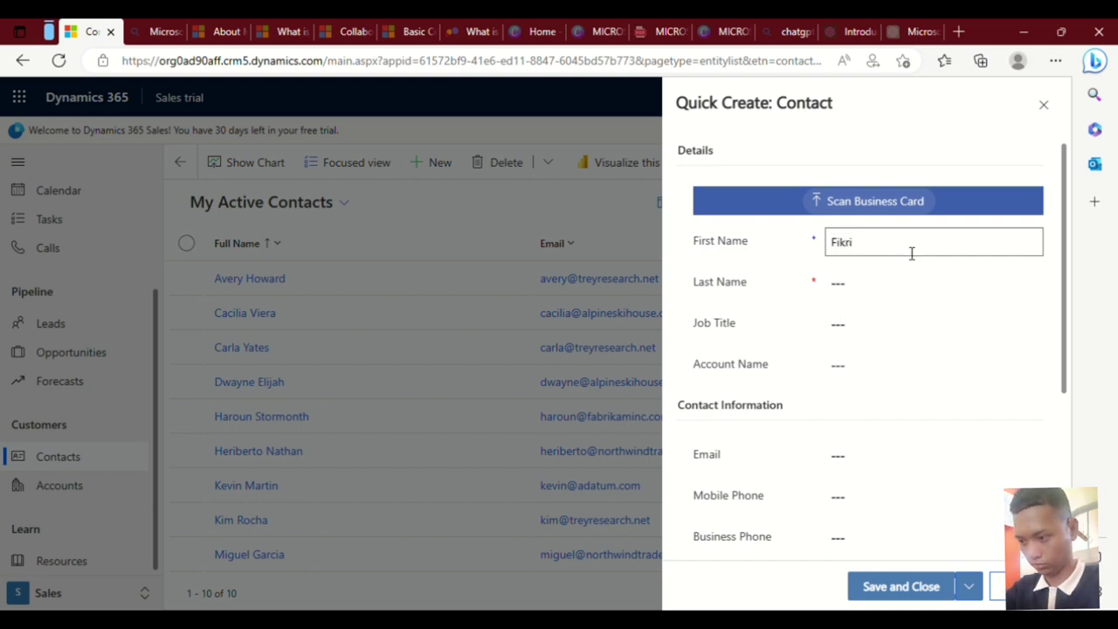
pyautogui.press('Tab')
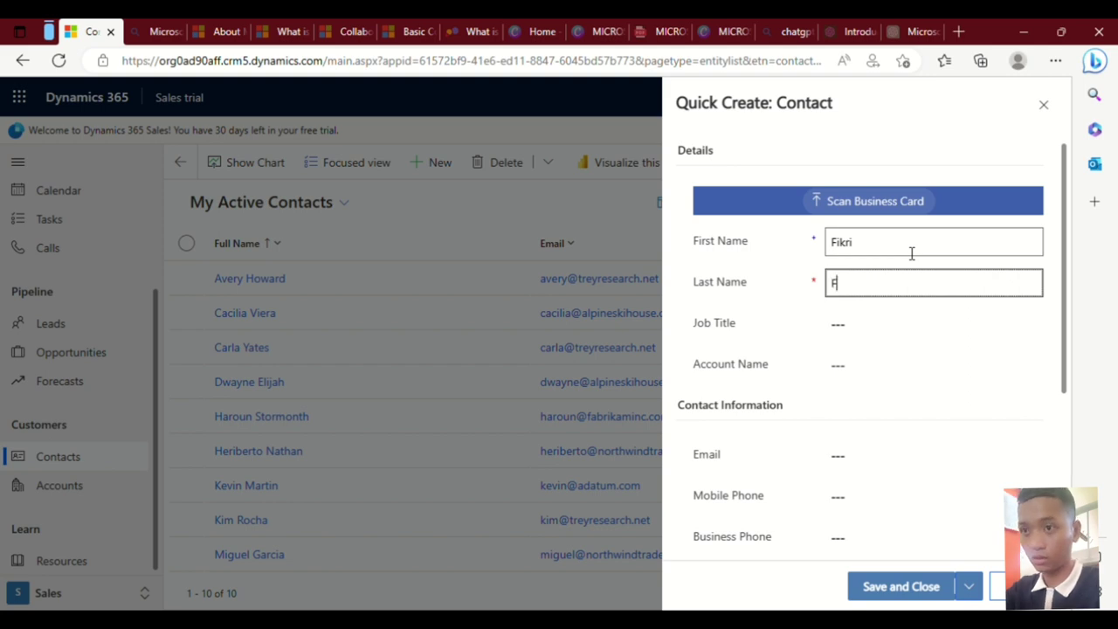
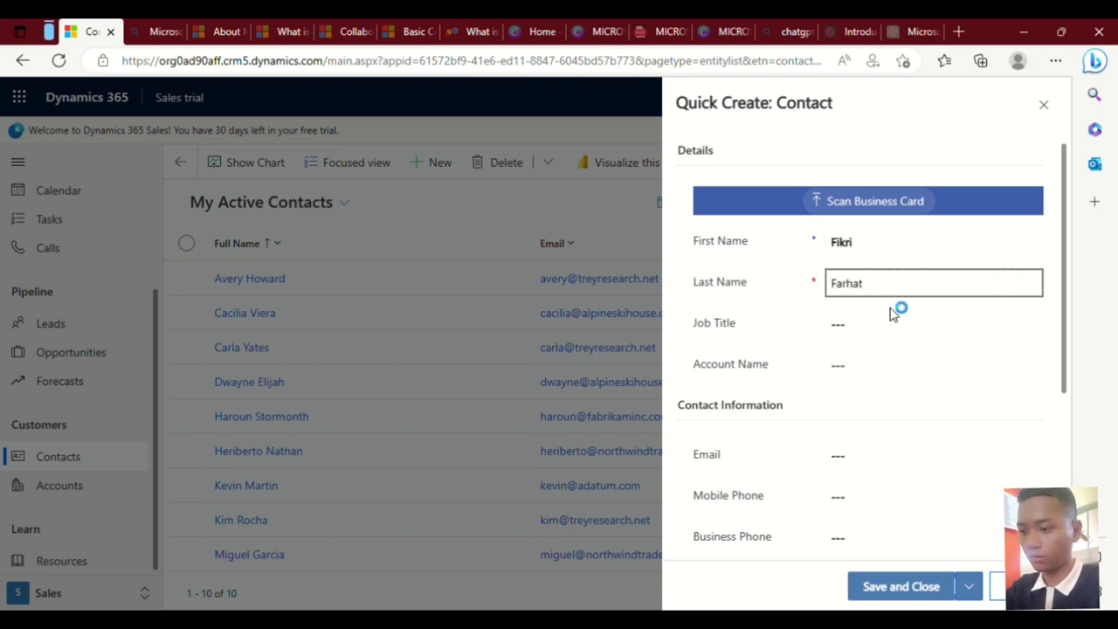
pyautogui.click(907, 339)
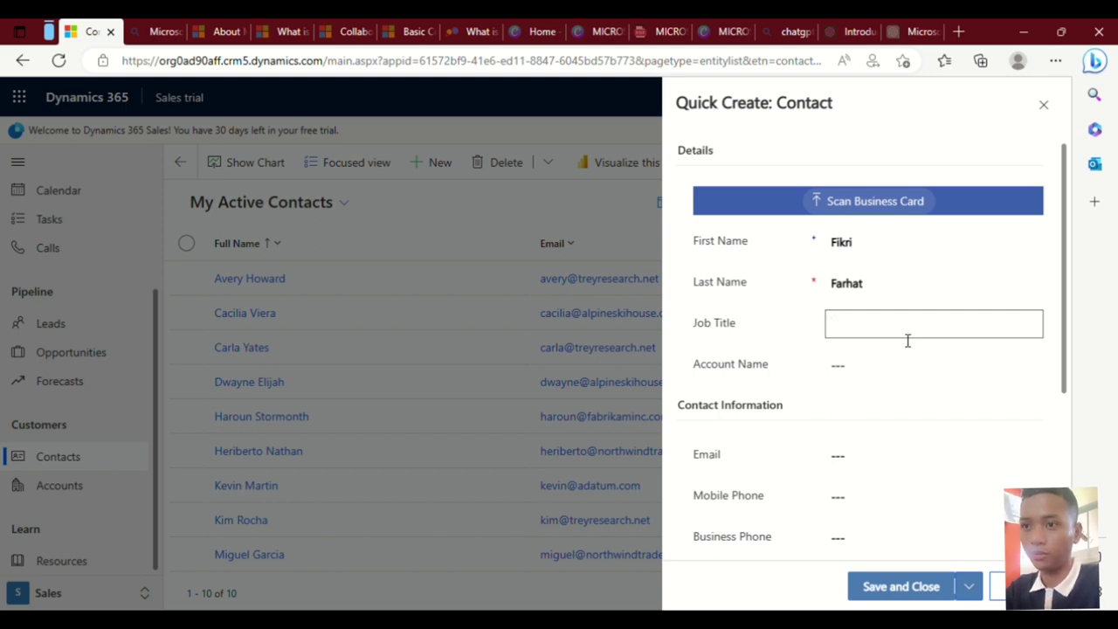
pyautogui.write('Persona')
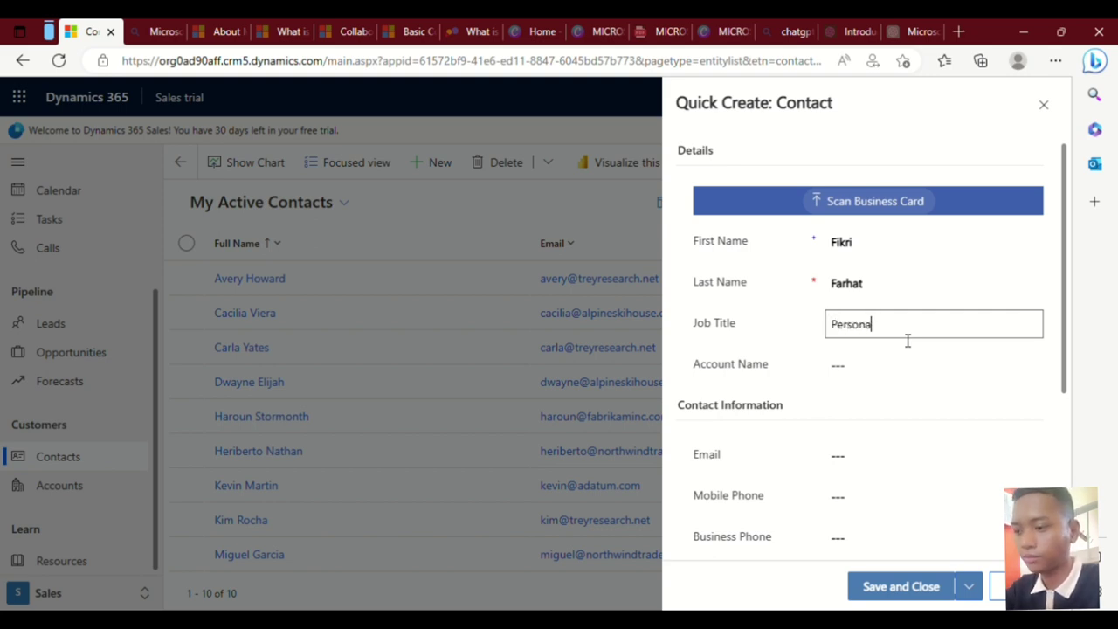
pyautogui.write('l trainer')
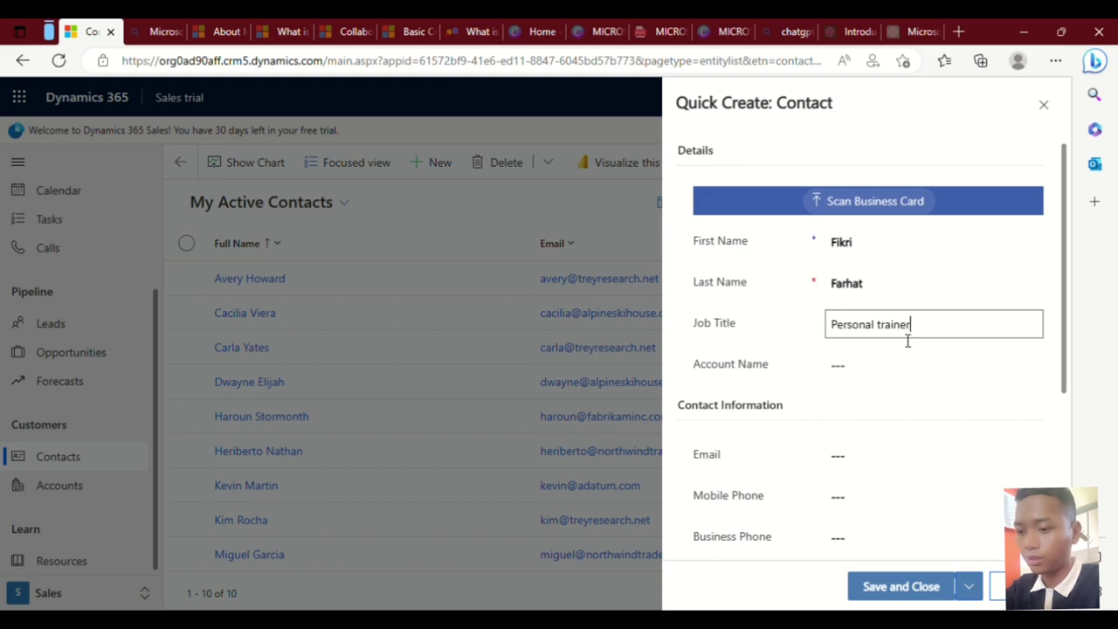
pyautogui.click(856, 373)
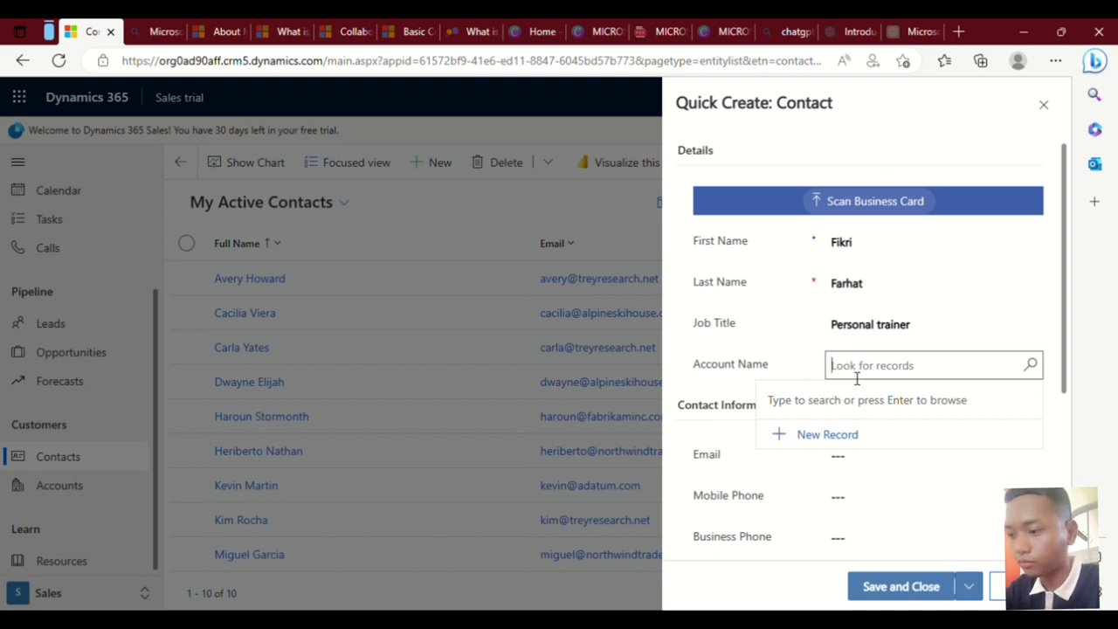
# Type Gym Turtle in Account Name and enter the contact's Gmail e-mail address.
pyautogui.write('Gym T')
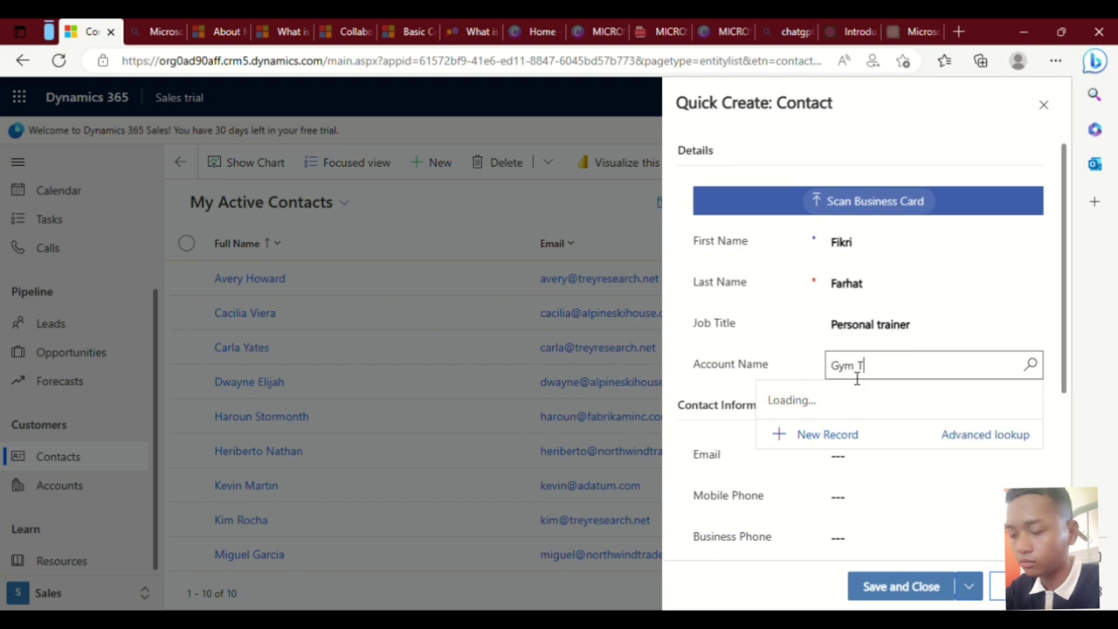
pyautogui.write('urtle')
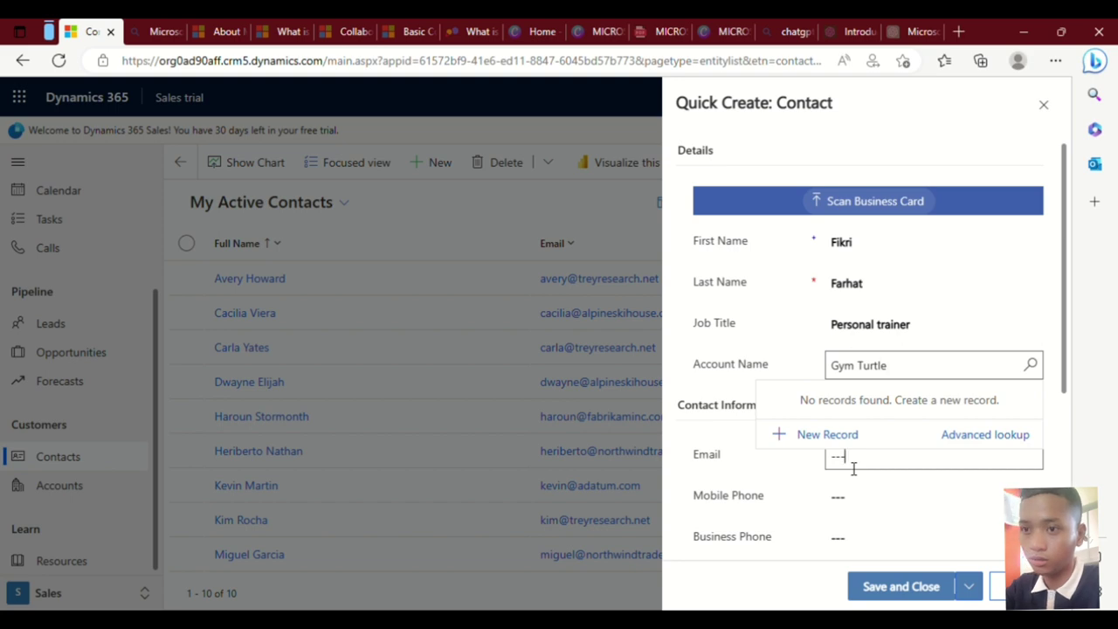
pyautogui.click(852, 467)
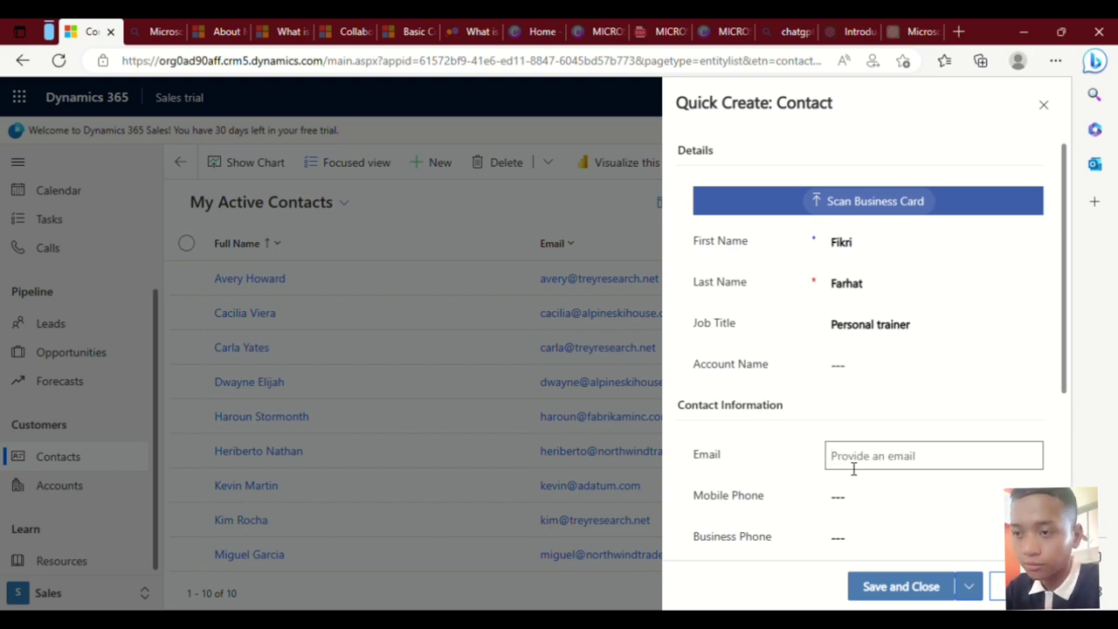
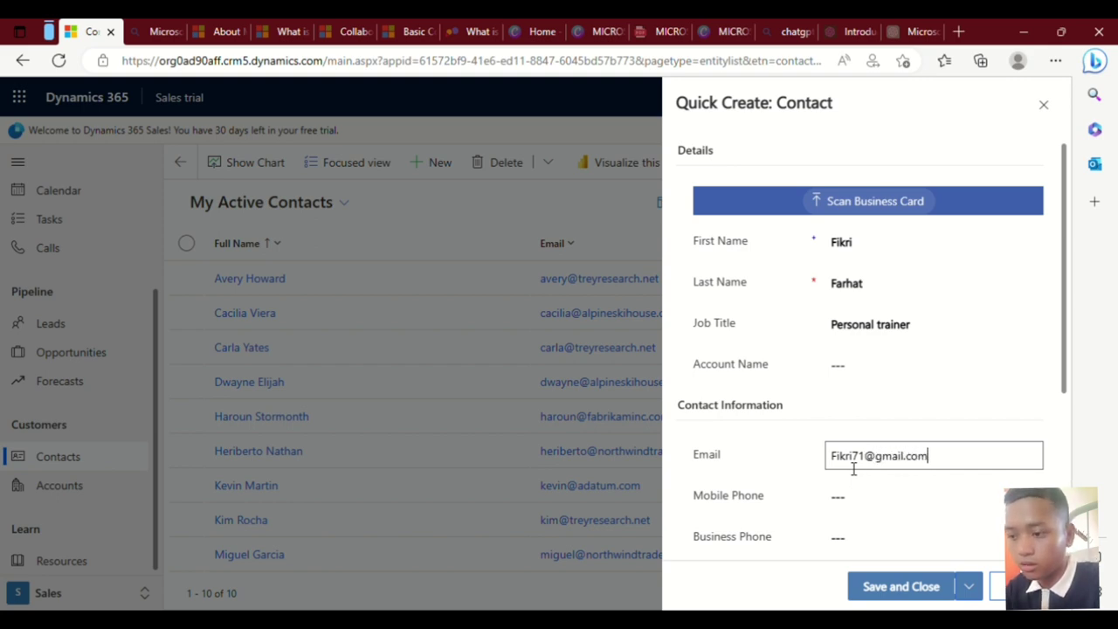
# Enter the contact's mobile phone and business phone numbers, correcting a typo.
pyautogui.click(879, 497)
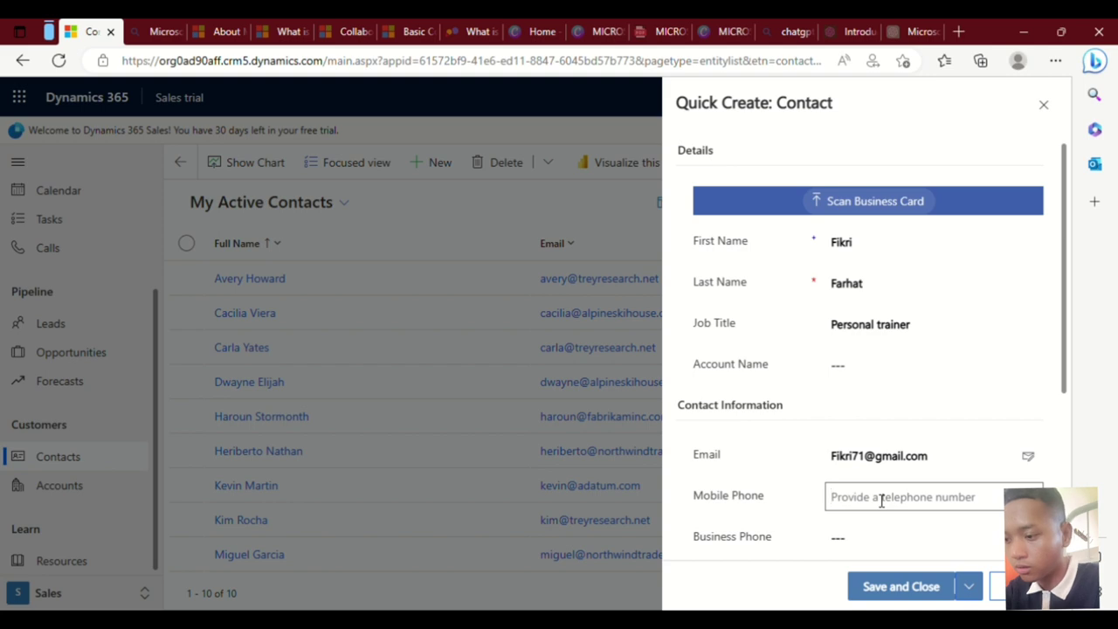
pyautogui.write('029')
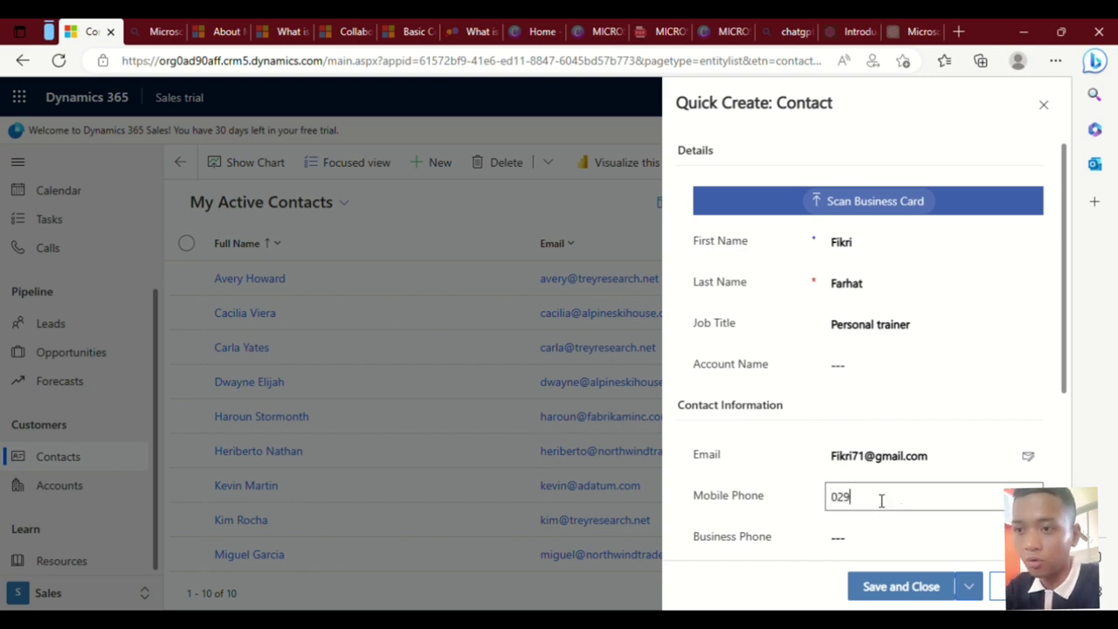
pyautogui.press('BackSpace')
pyautogui.press('BackSpace')
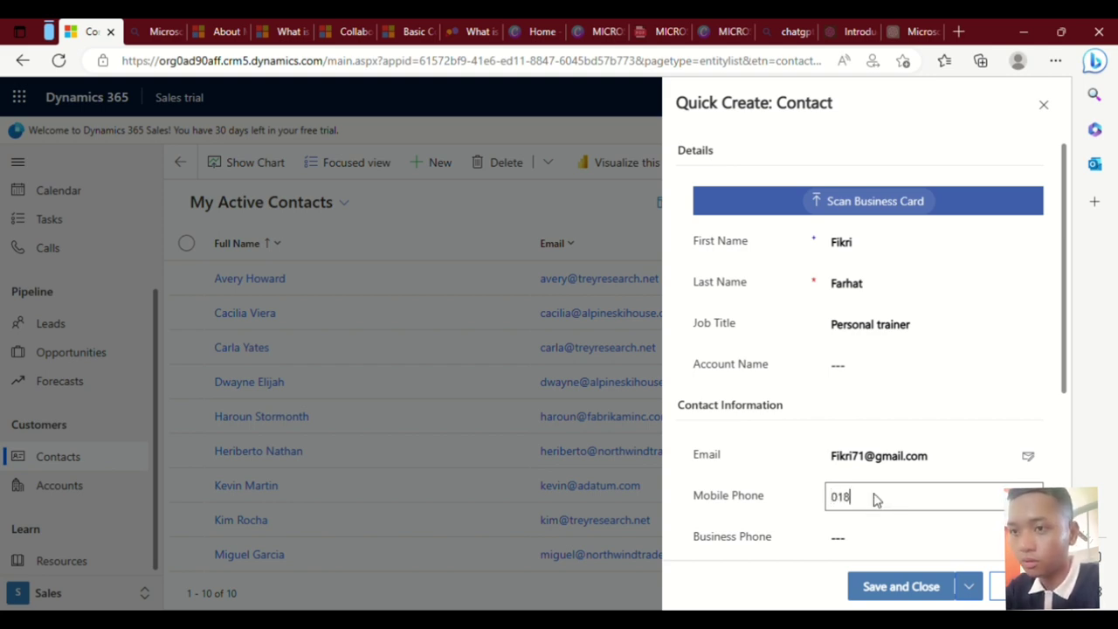
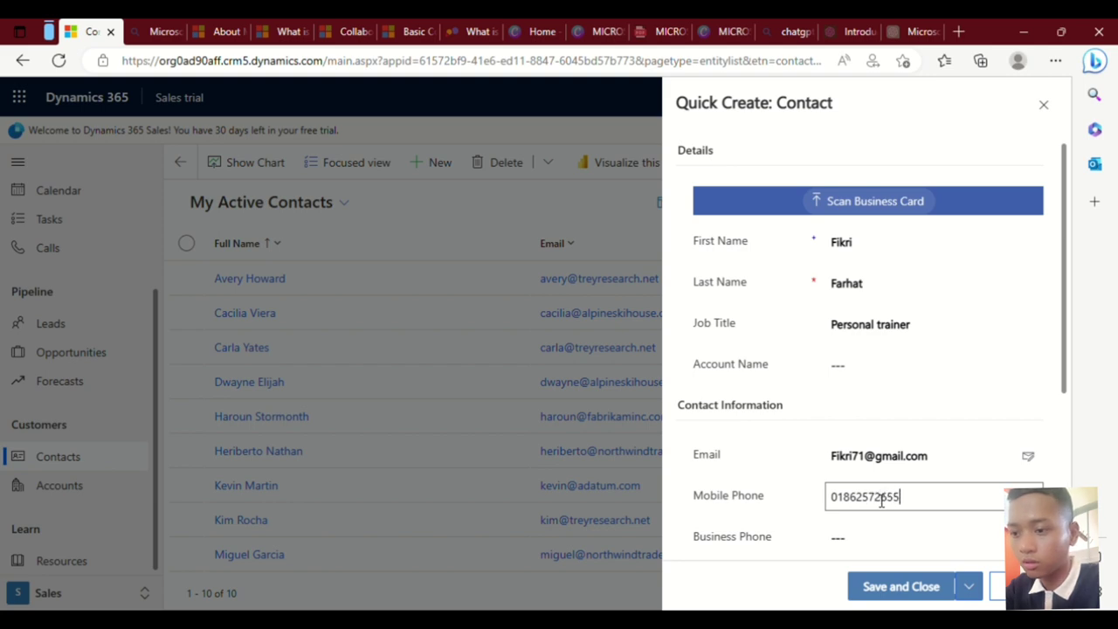
pyautogui.click(863, 544)
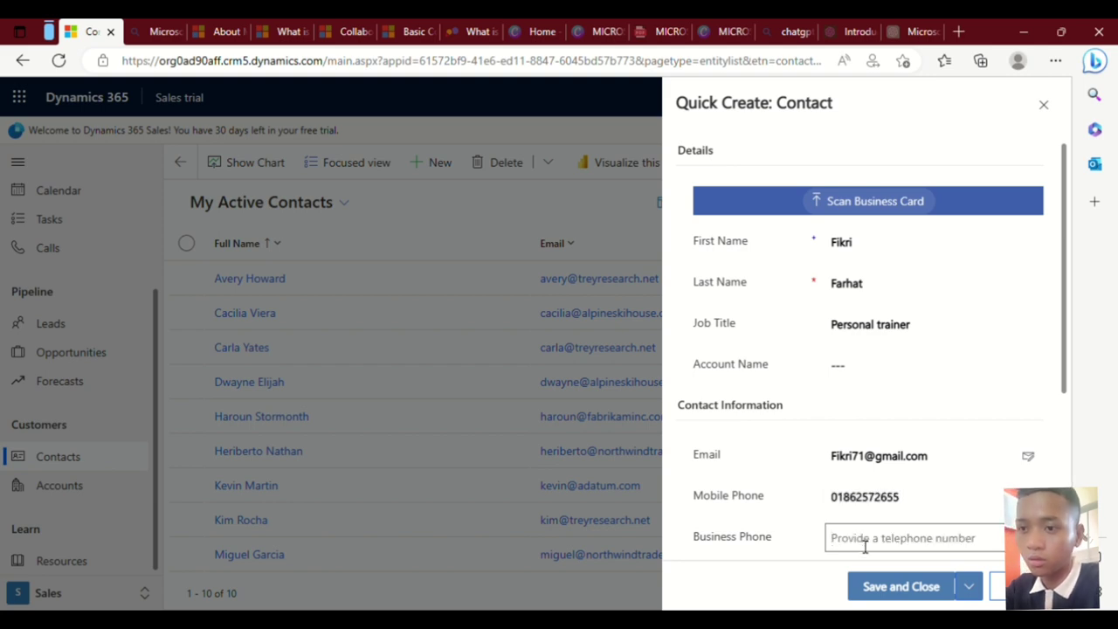
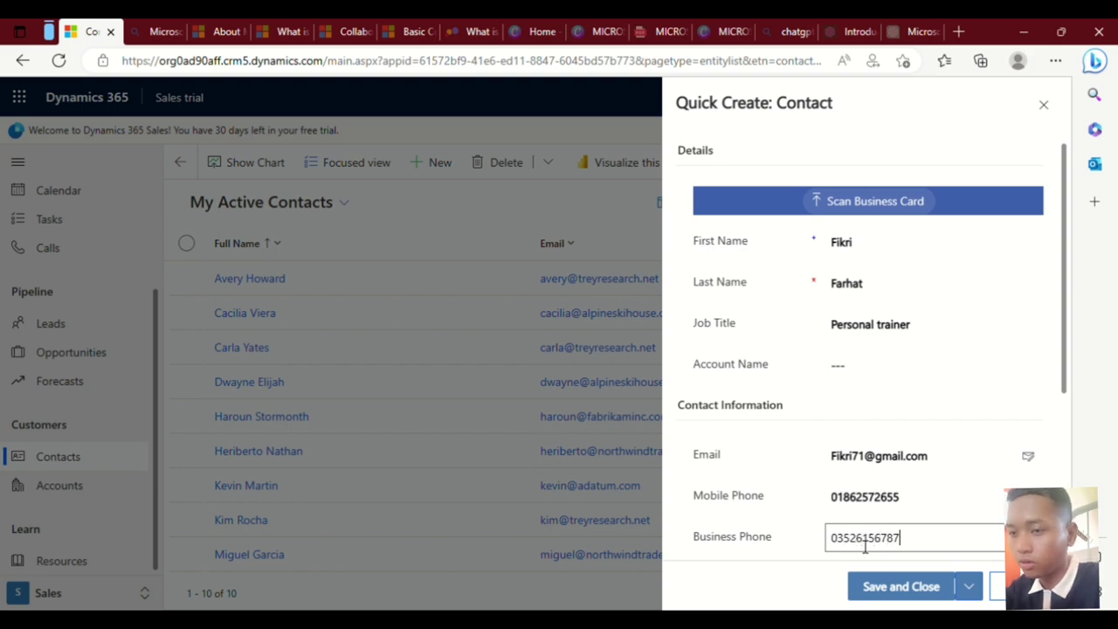
pyautogui.scroll(-3, 864, 545)
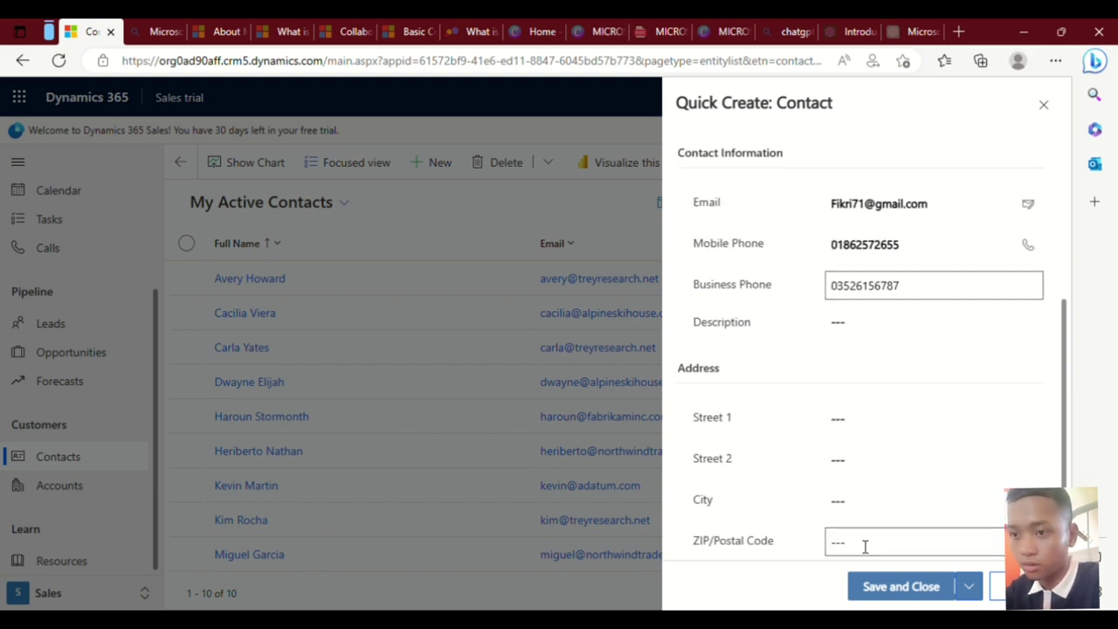
# Save the new contact, then delete it from My Active Contacts, confirming deletion.
pyautogui.click(884, 592)
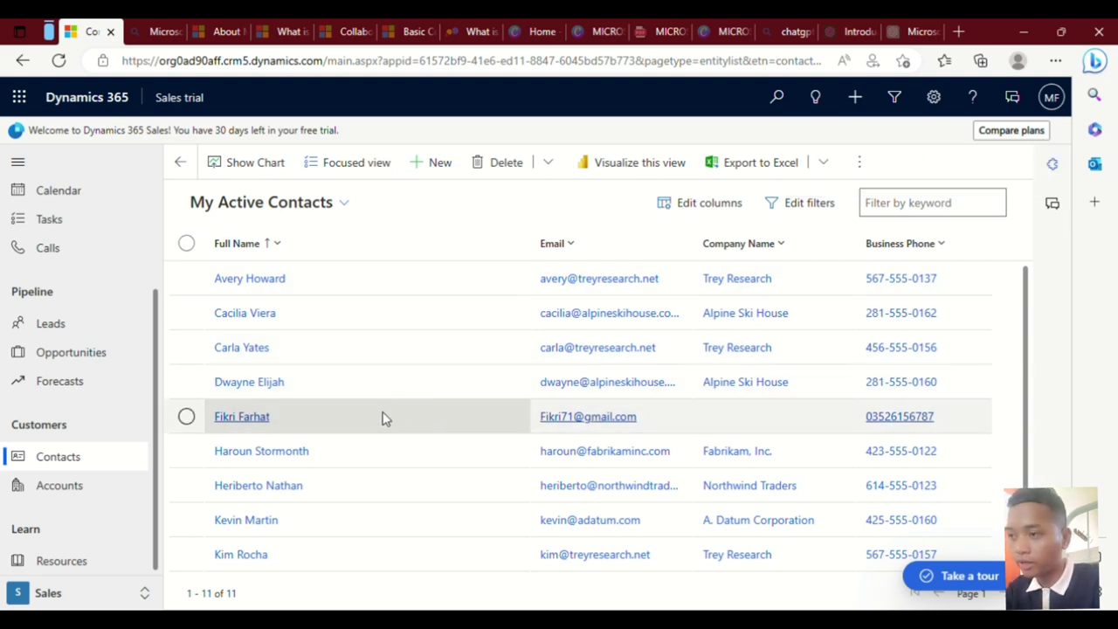
pyautogui.click(186, 416)
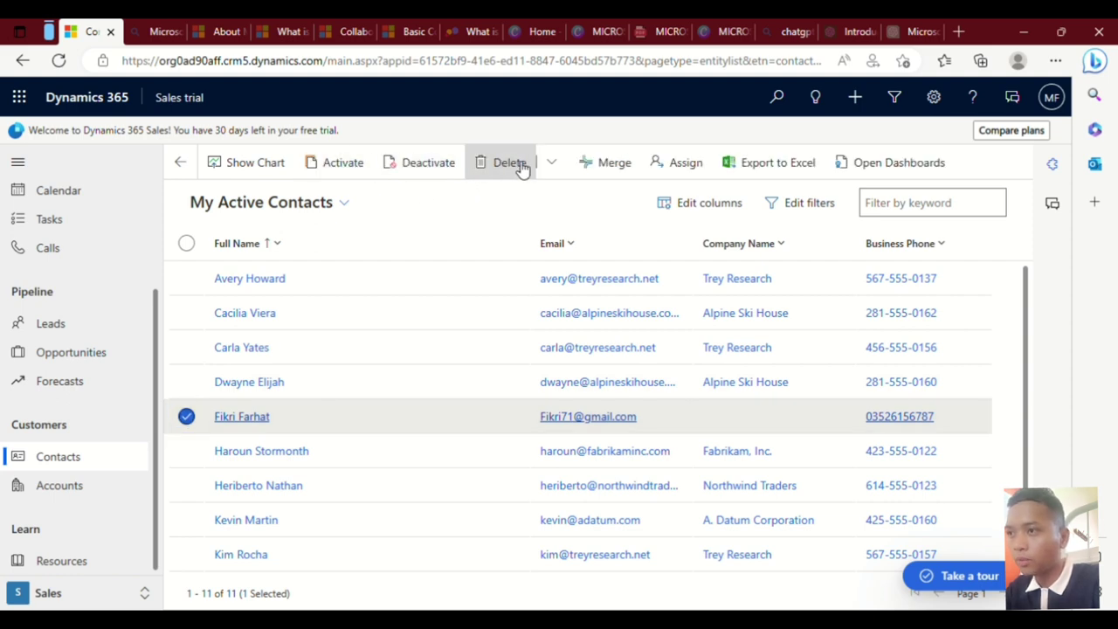
pyautogui.click(514, 163)
pyautogui.click(578, 430)
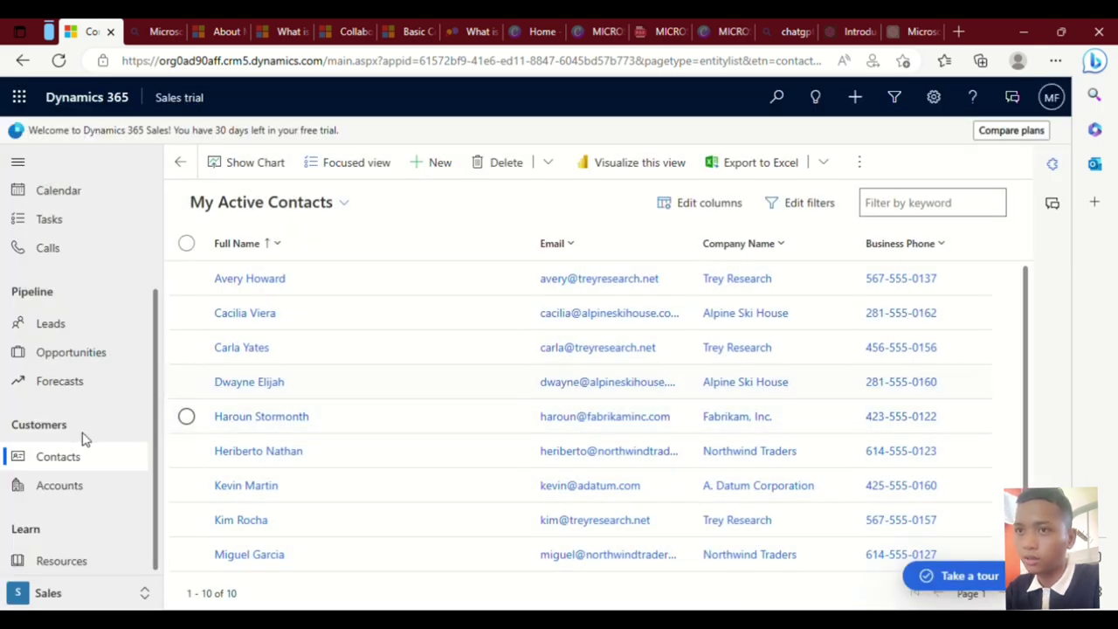
pyautogui.scroll(3, 79, 431)
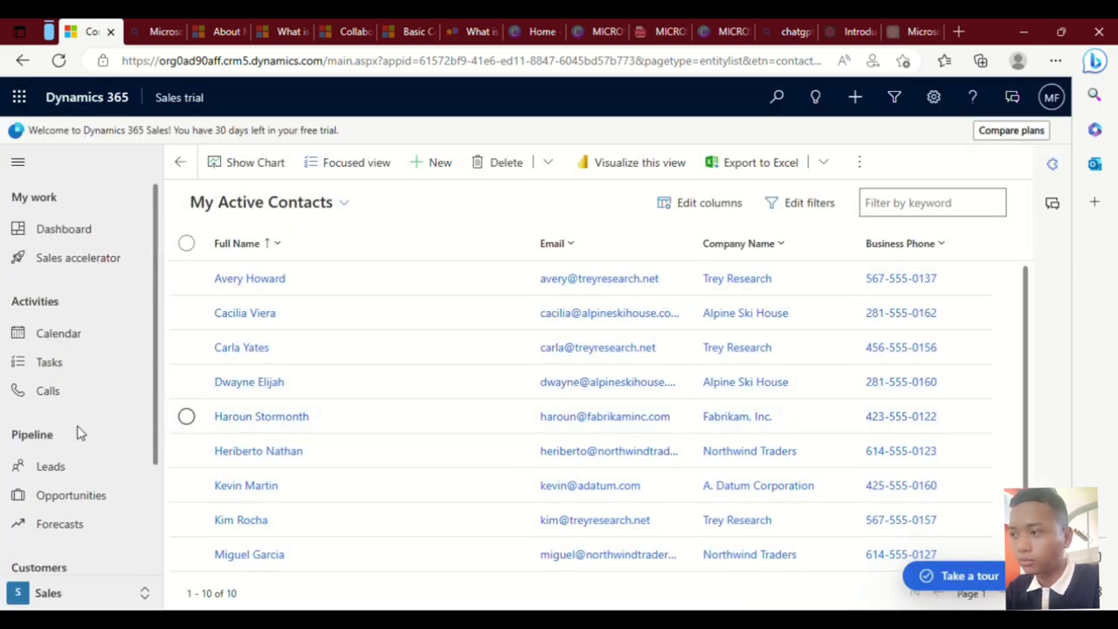
pyautogui.scroll(-3, 78, 432)
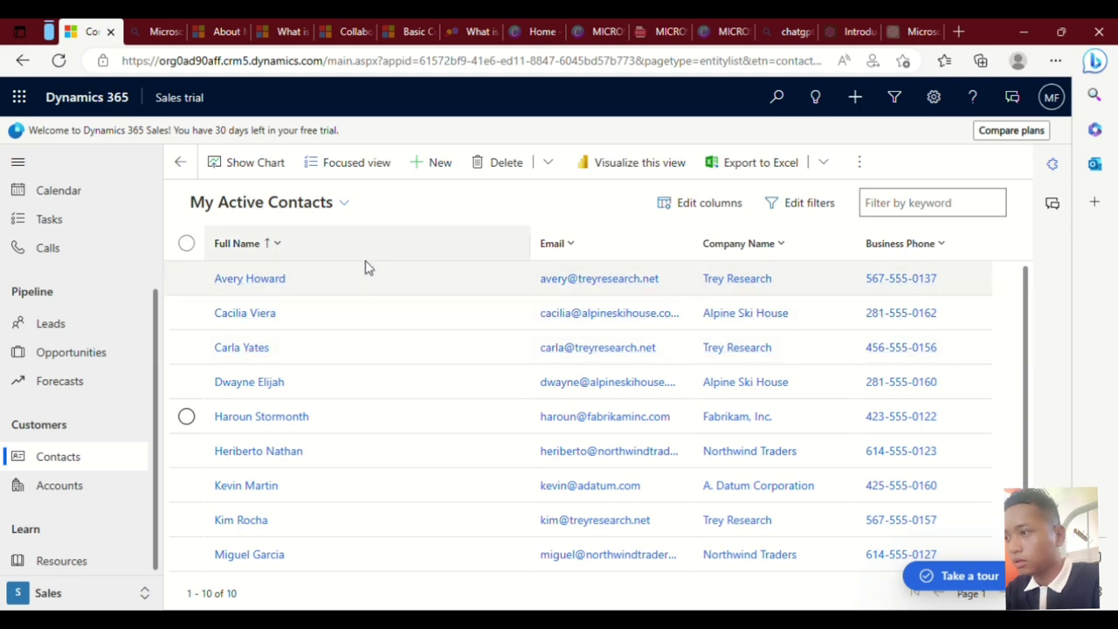